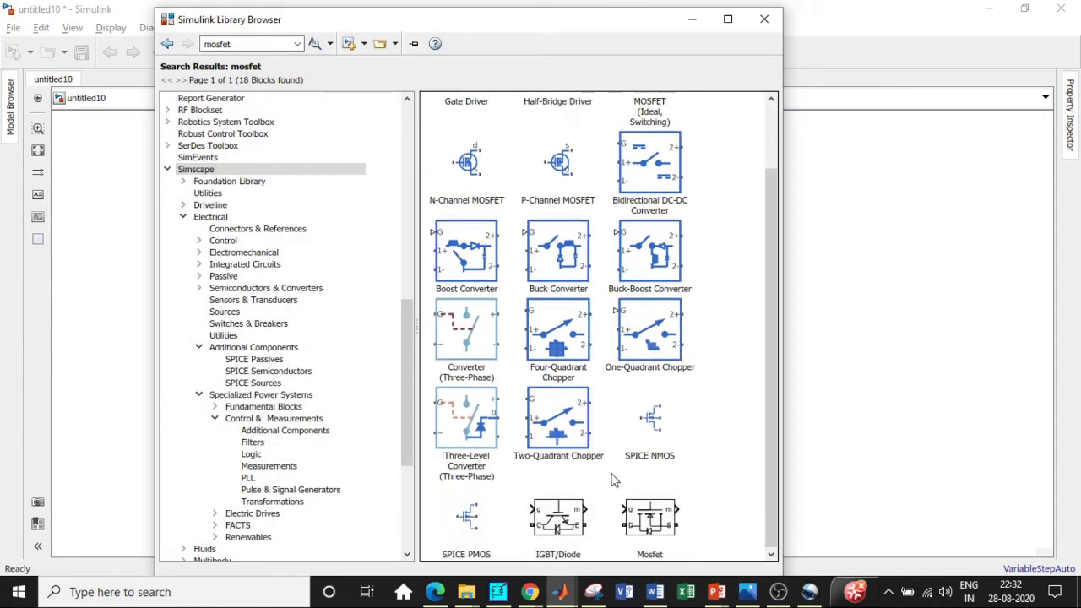
Add the black Simscape Mosfet block to the untitled10 model, and find and add the Series RLC Branch block.
right_click(633, 517)
click(634, 517)
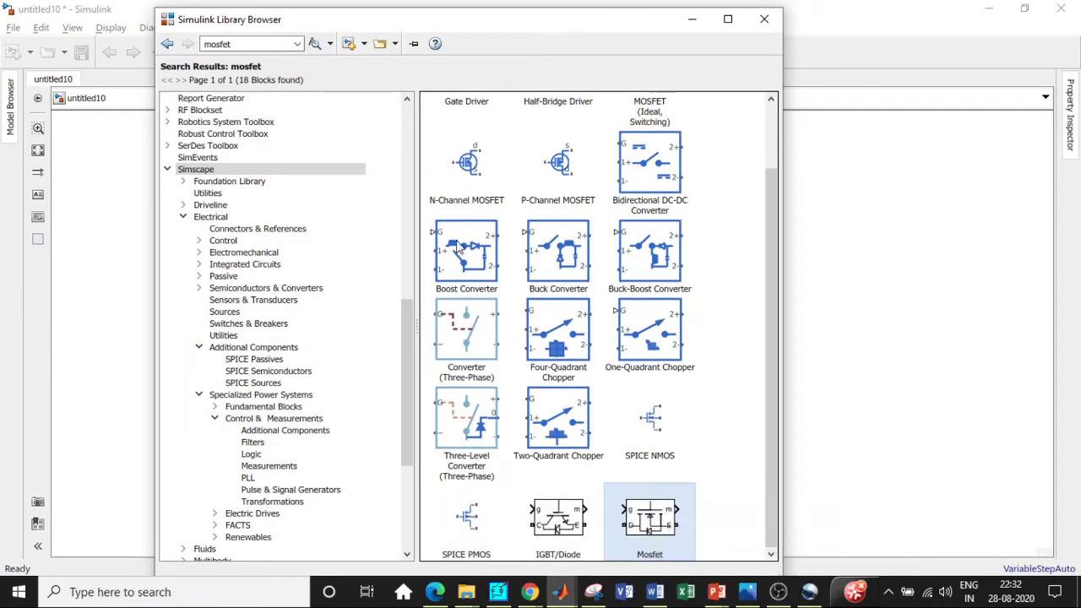
click(236, 47)
key(BackSpace)
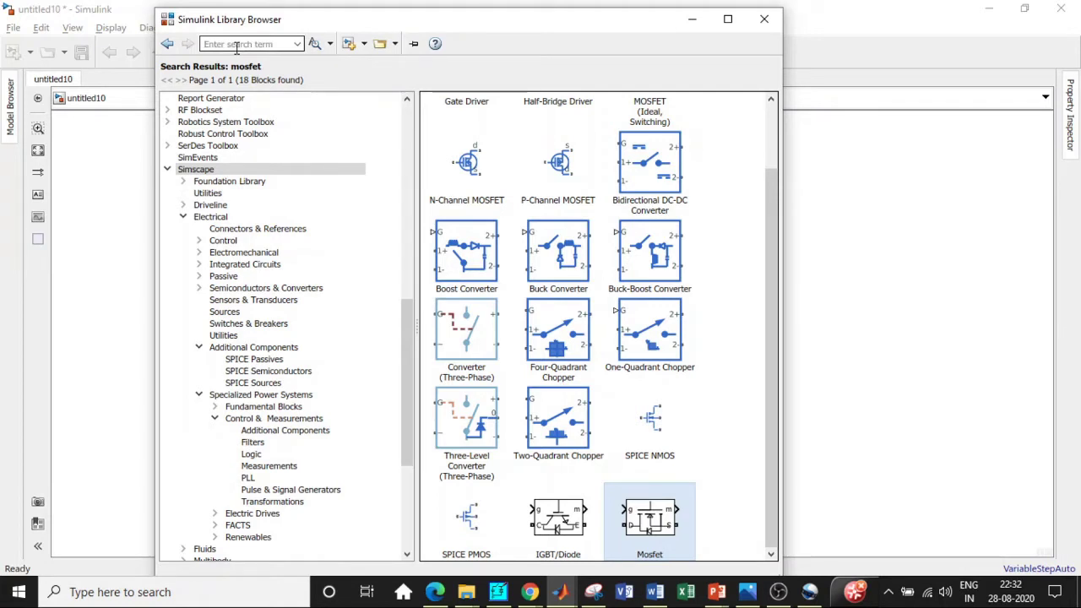
text(Ser)
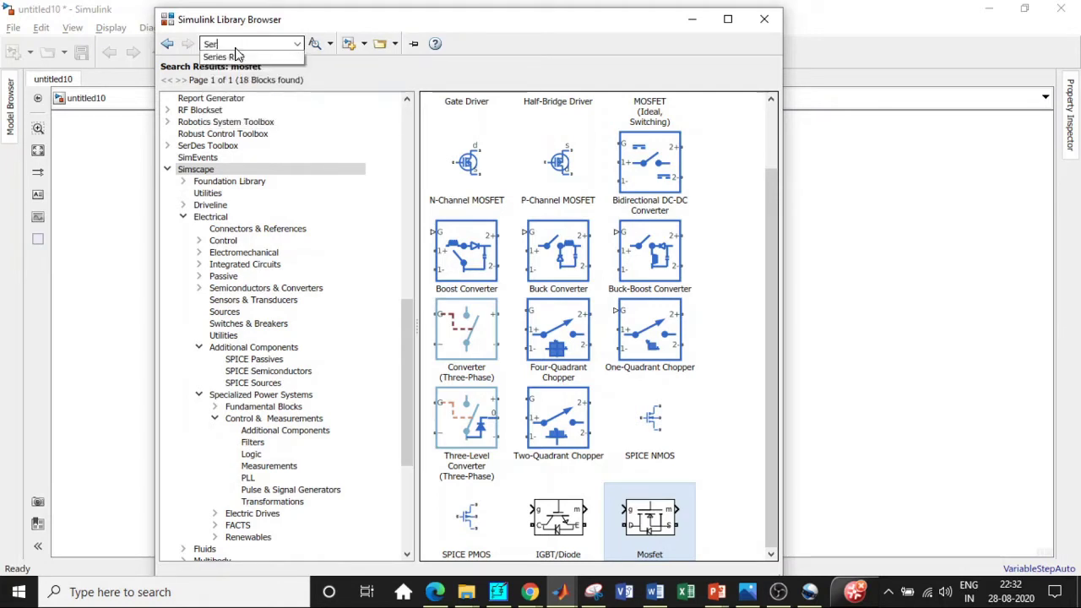
click(228, 57)
key(Return)
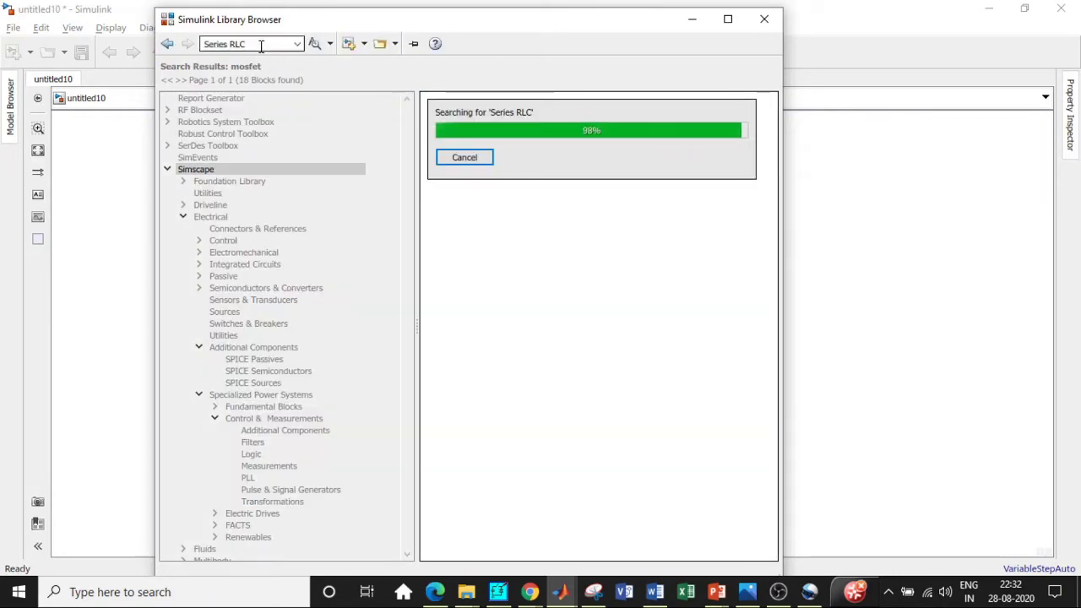
right_click(450, 219)
click(476, 234)
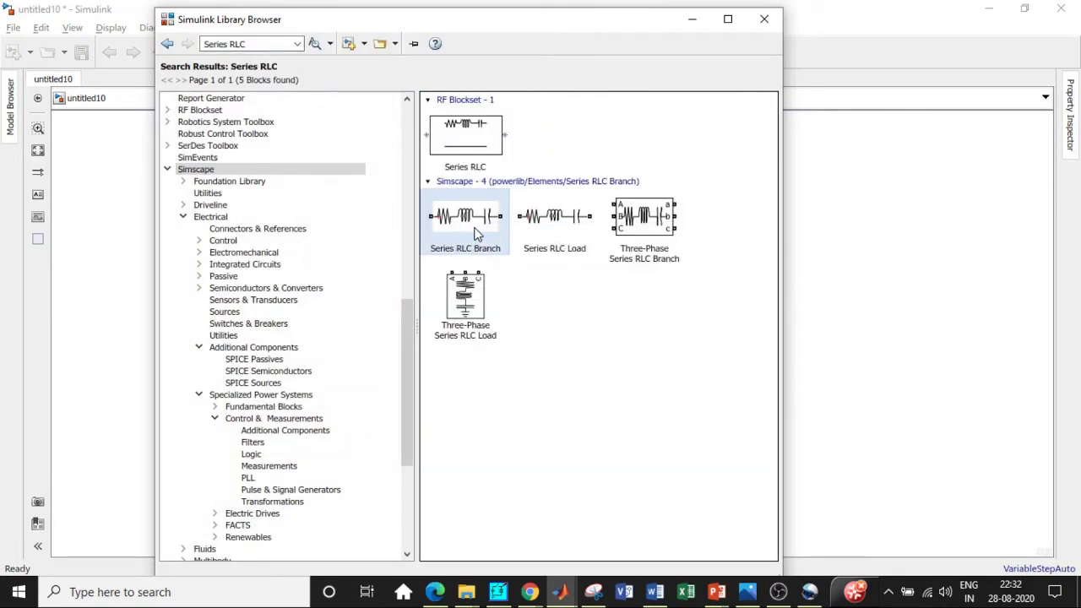
Search the library for "scope" and add the Simulink Scope block to the model.
click(259, 43)
key(BackSpace)
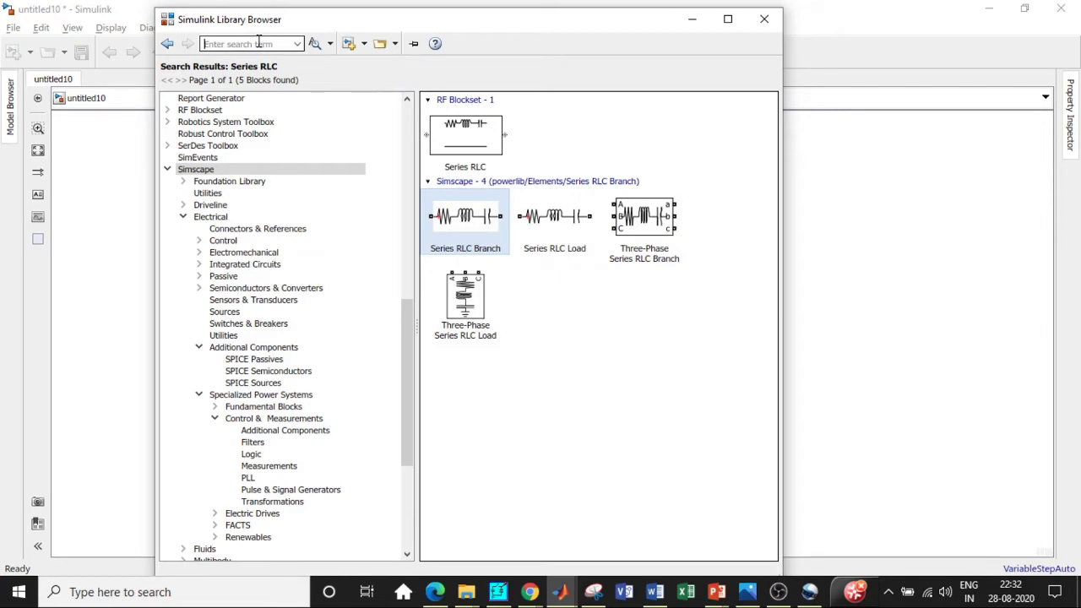
text(Scope)
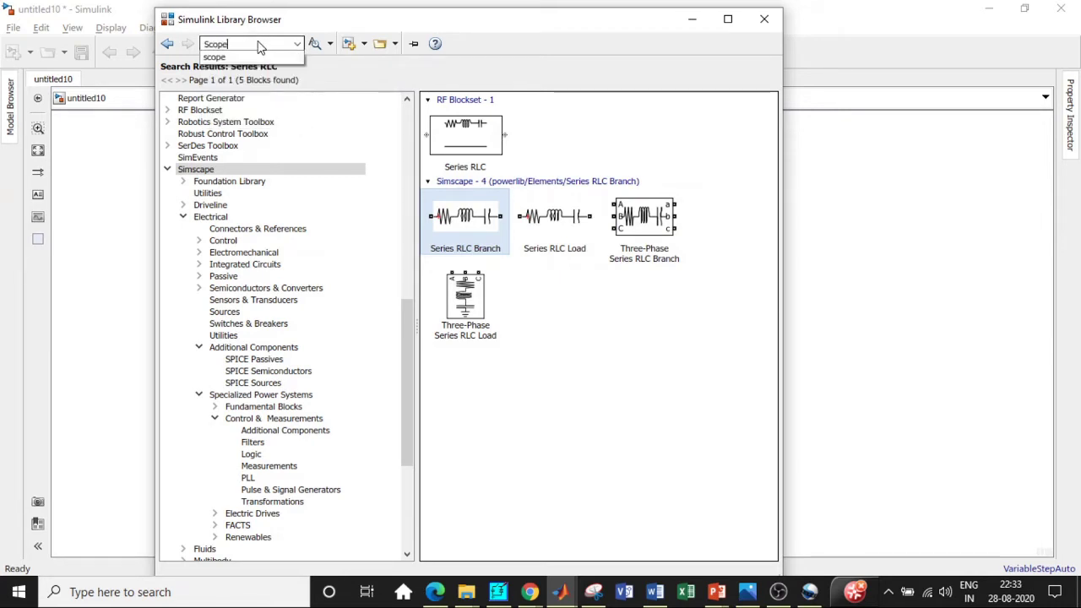
click(245, 57)
key(Return)
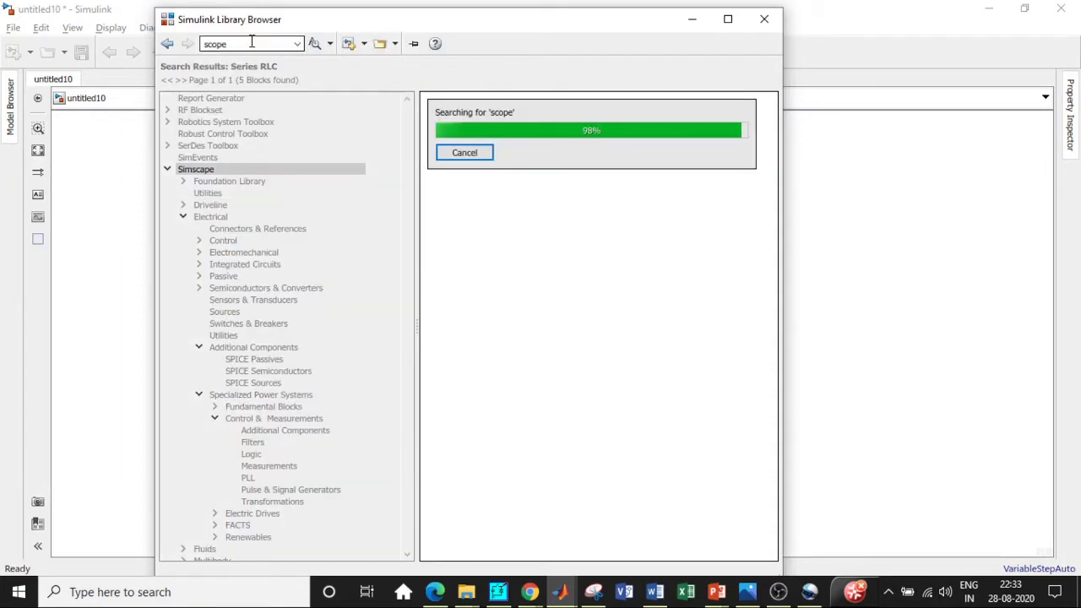
click(481, 135)
right_click(464, 137)
click(488, 149)
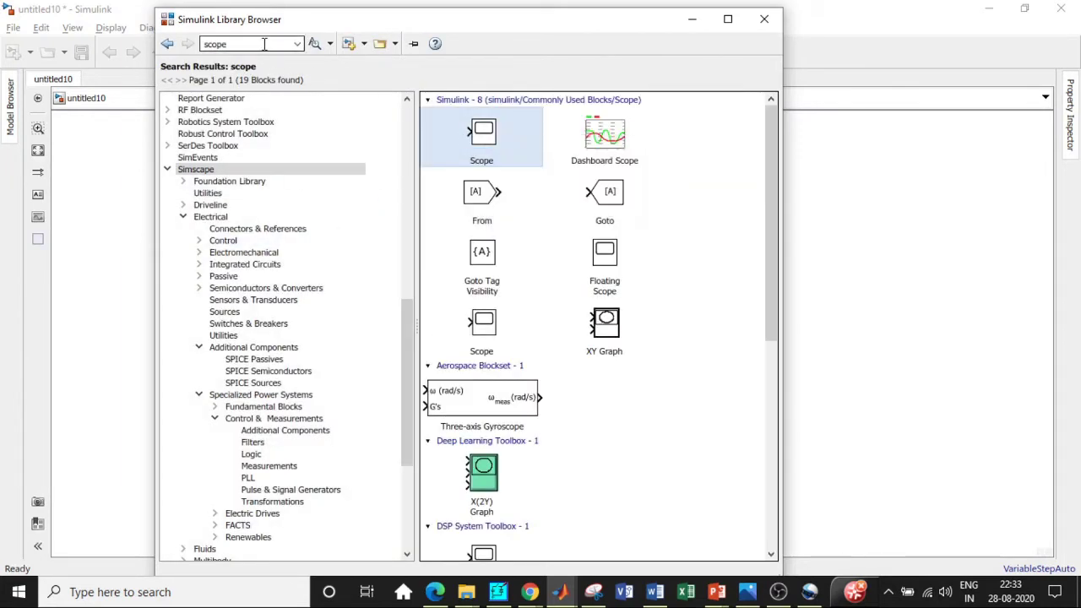
Search the library for "constant" and add the Simulink Constant block to the model.
double_click(265, 44)
key(BackSpace)
text(Cons)
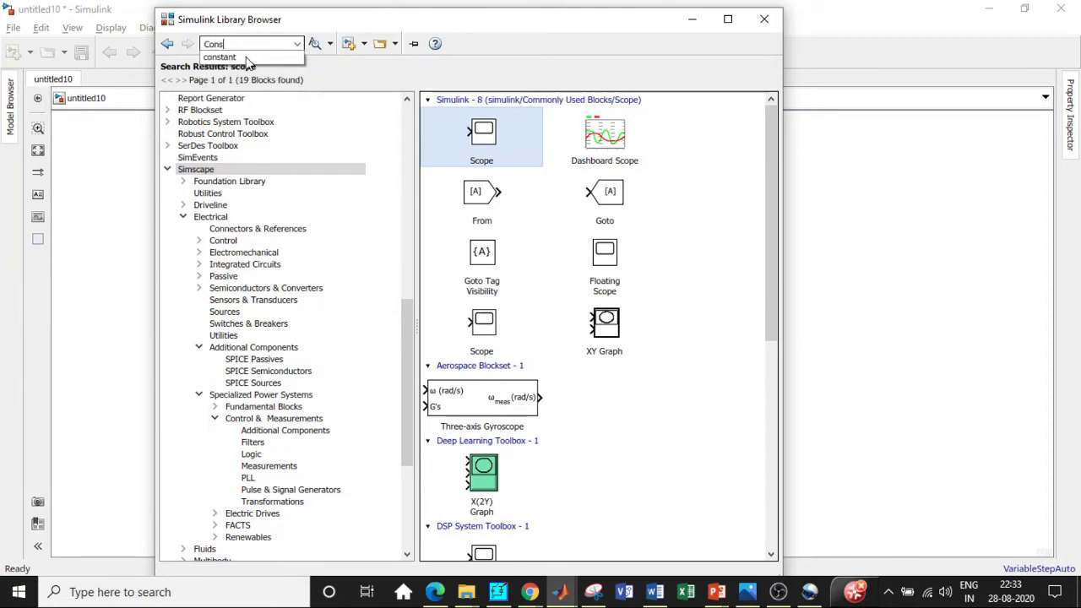
click(247, 58)
key(Return)
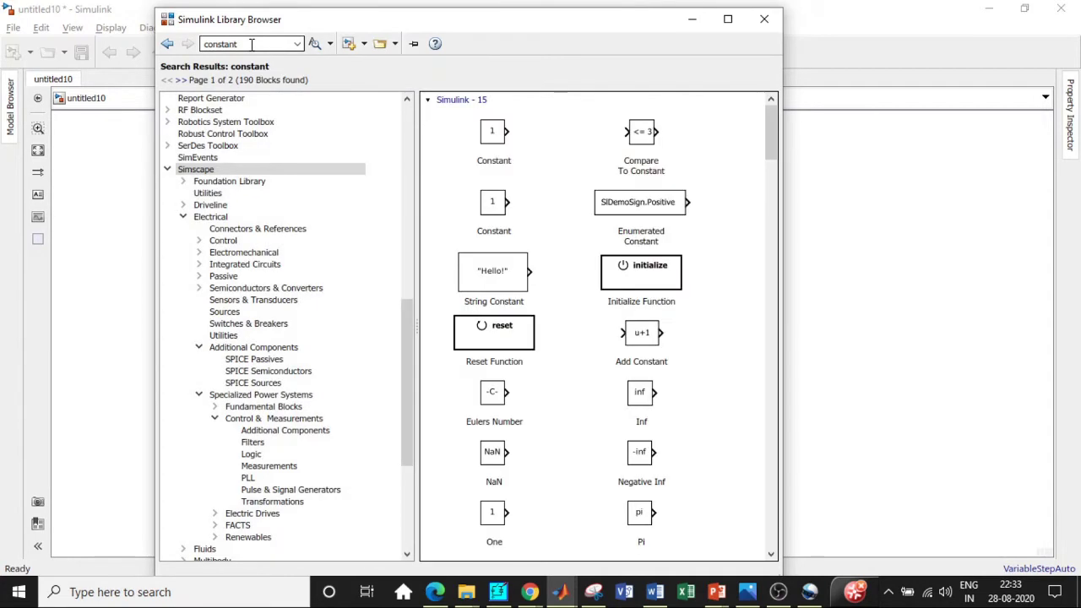
click(515, 136)
right_click(515, 137)
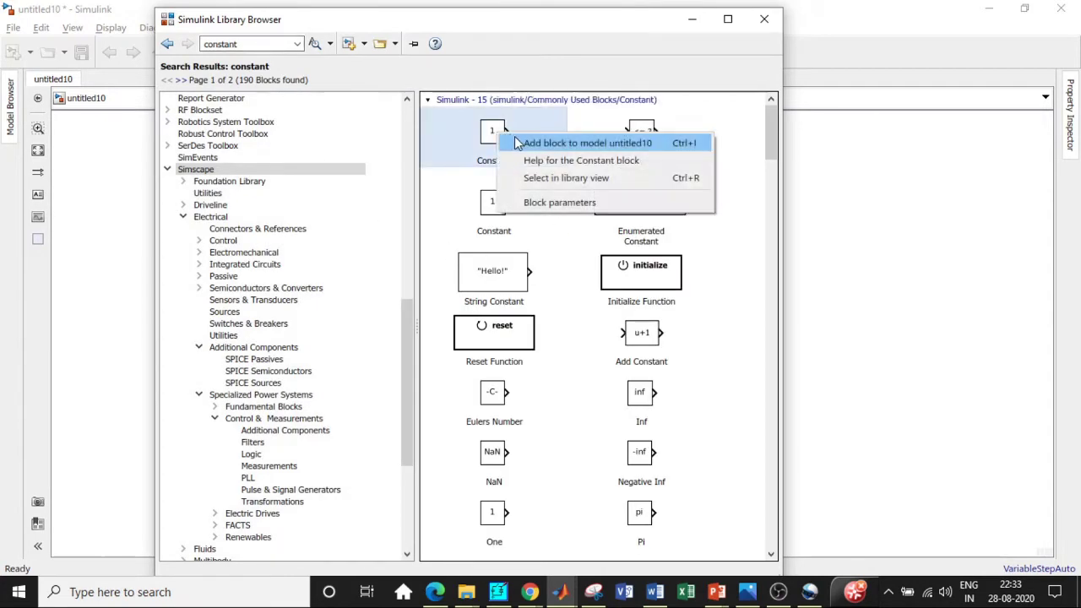
click(517, 140)
Search the library for "sum" and add the Subtract block to the model.
double_click(250, 44)
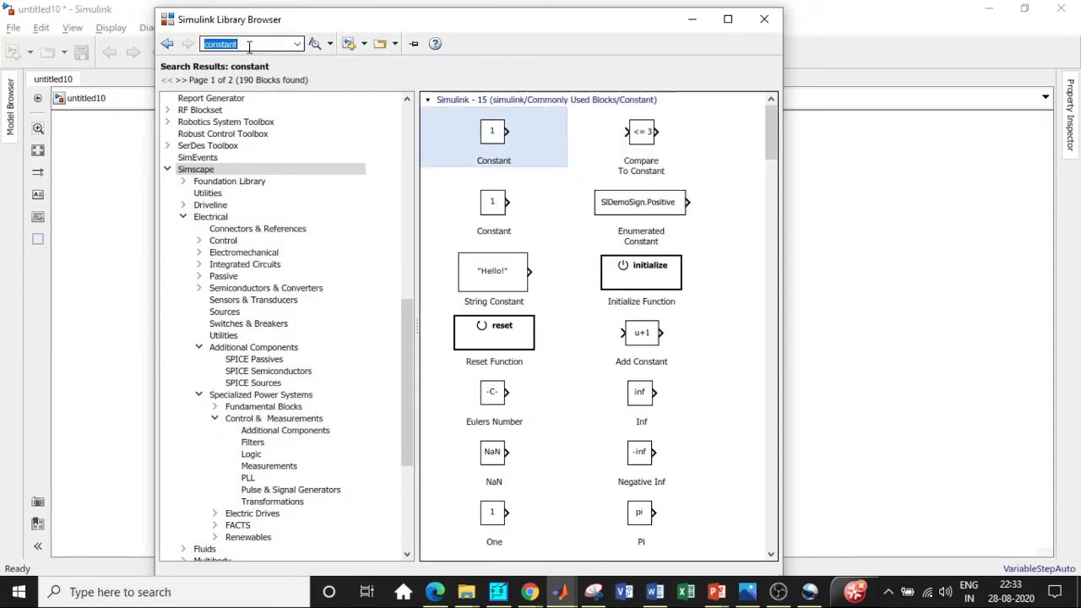
key(BackSpace)
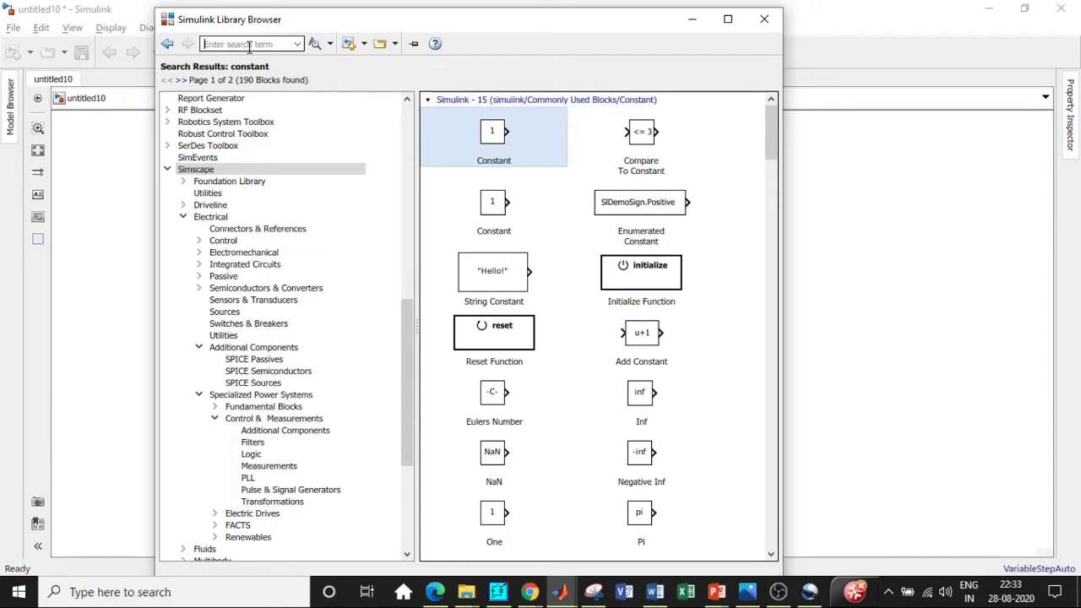
text(sum)
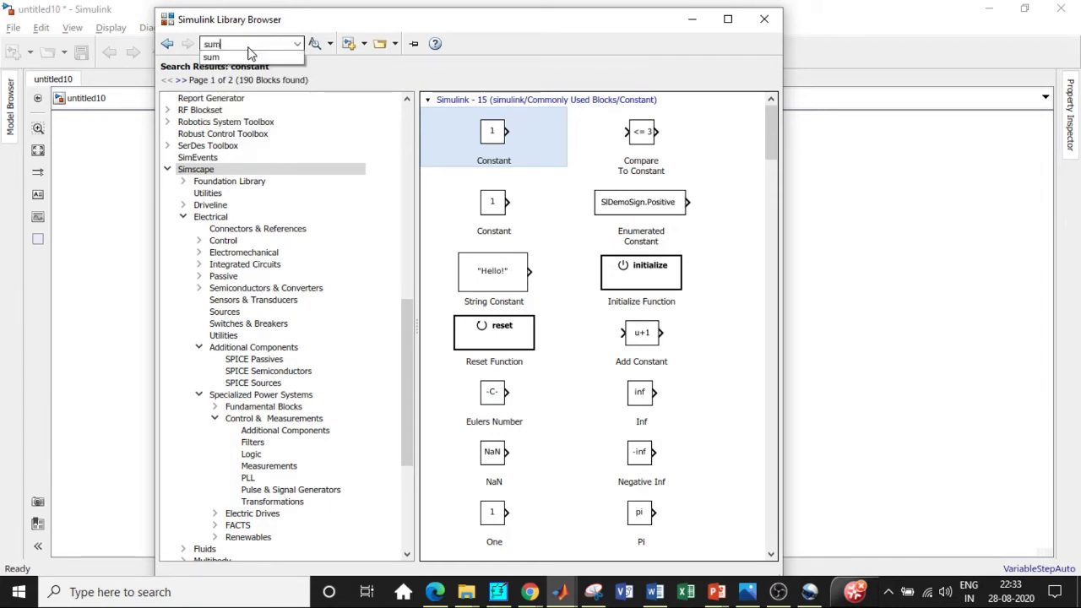
double_click(247, 46)
key(Return)
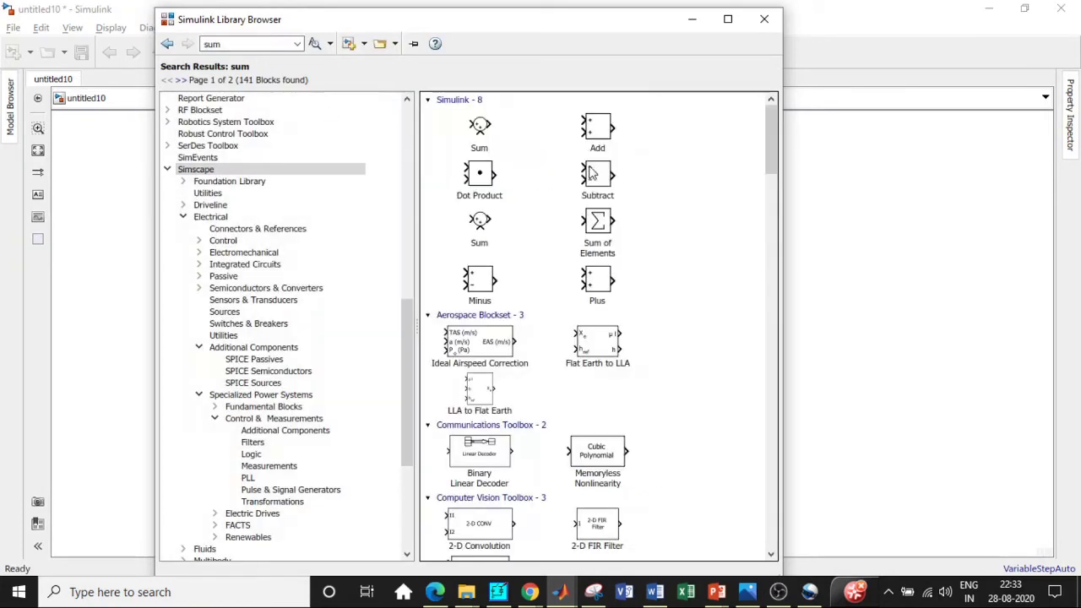
click(597, 176)
right_click(617, 193)
click(619, 190)
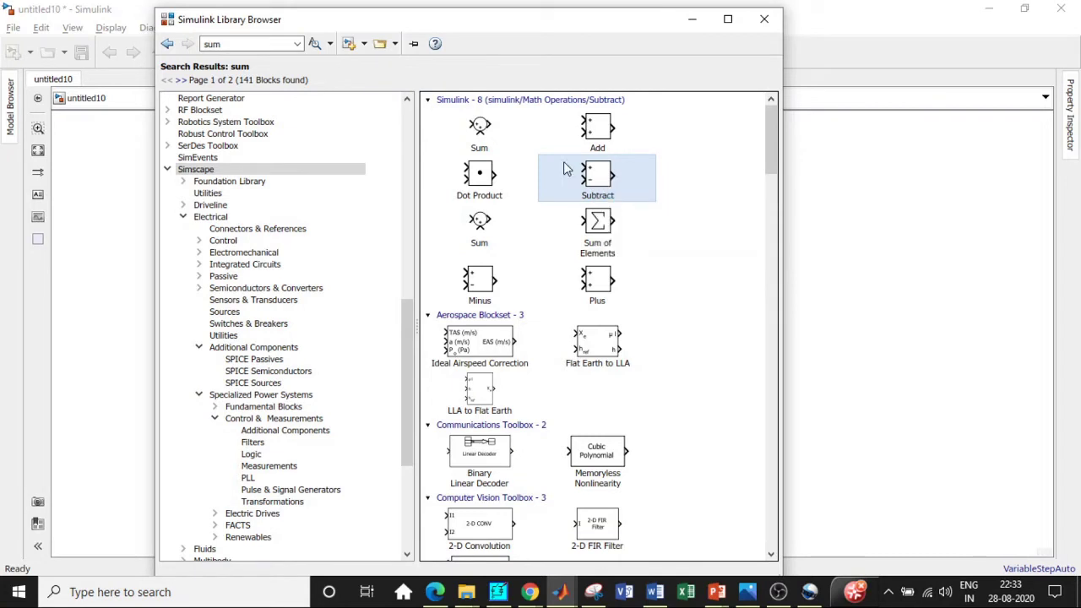
Search the library for "controller" and add the continuous PID Controller block to the model.
double_click(250, 43)
key(BackSpace)
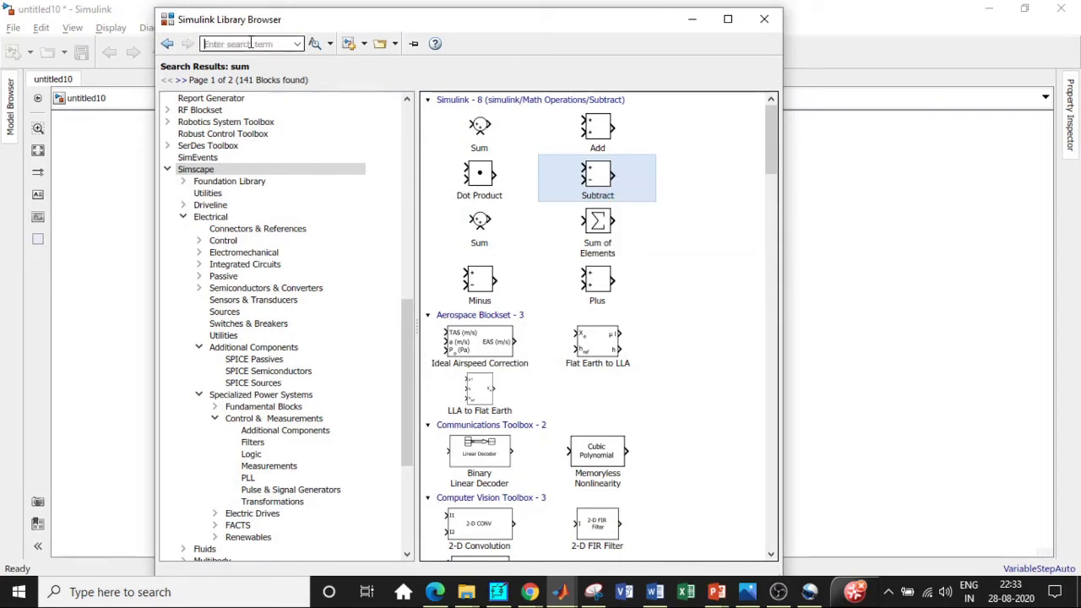
text(pi)
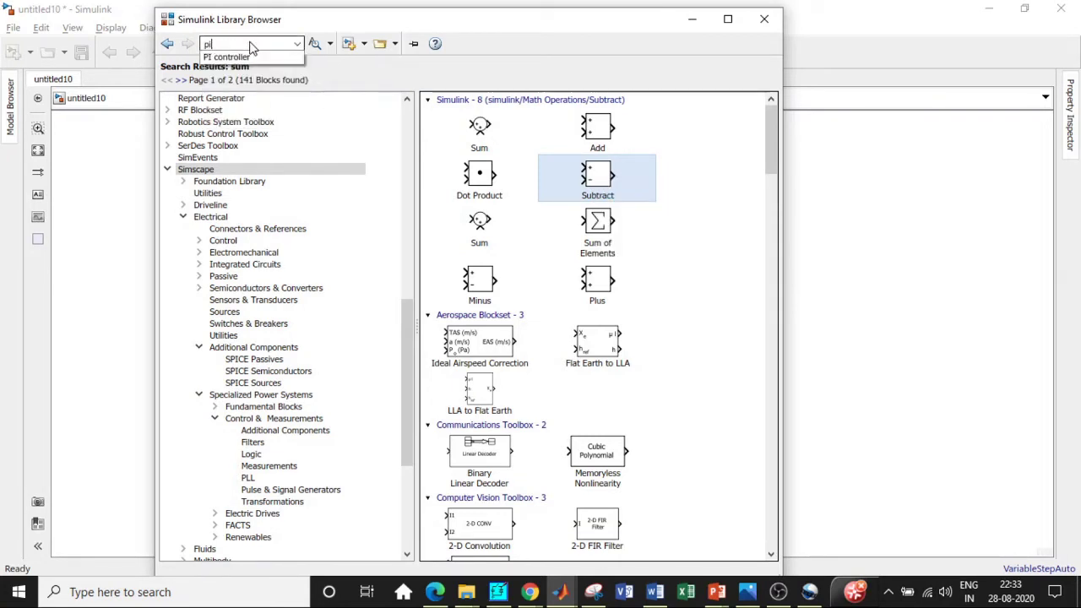
key(BackSpace)
key(BackSpace)
text(con)
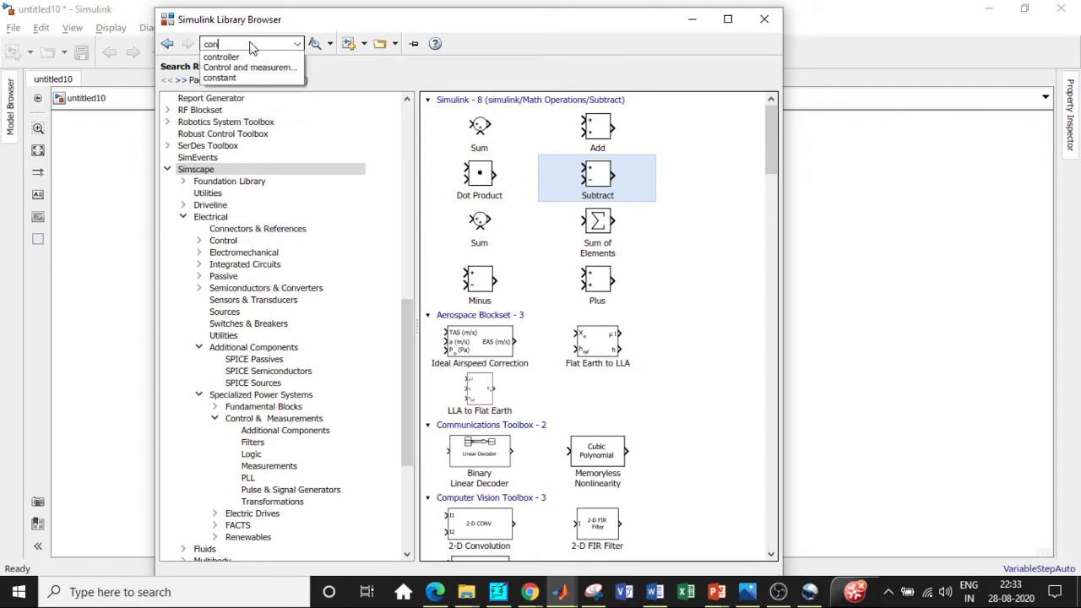
click(221, 57)
key(Return)
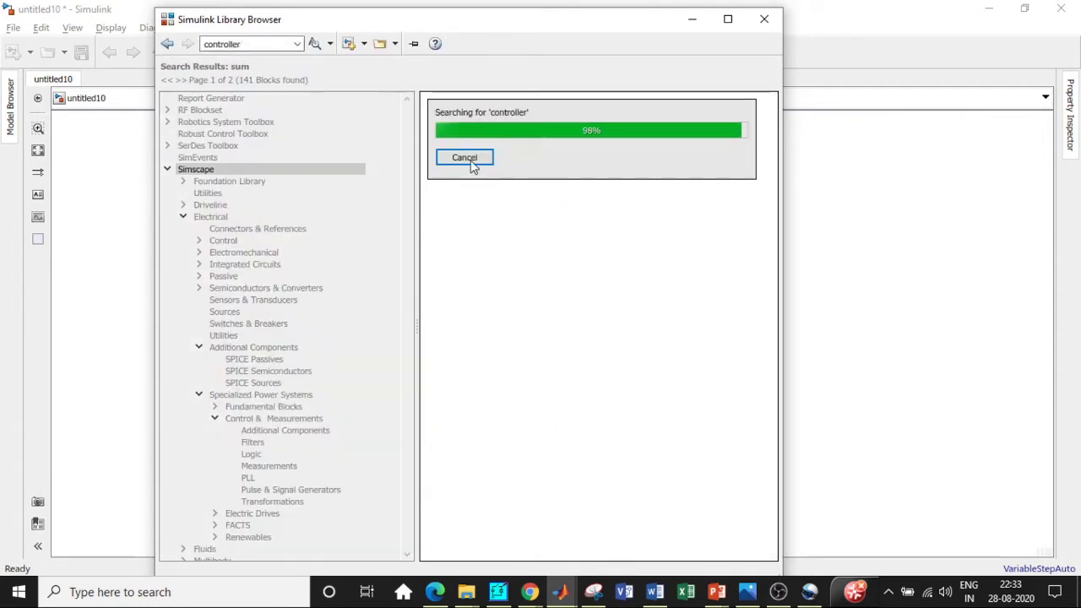
right_click(486, 137)
click(307, 59)
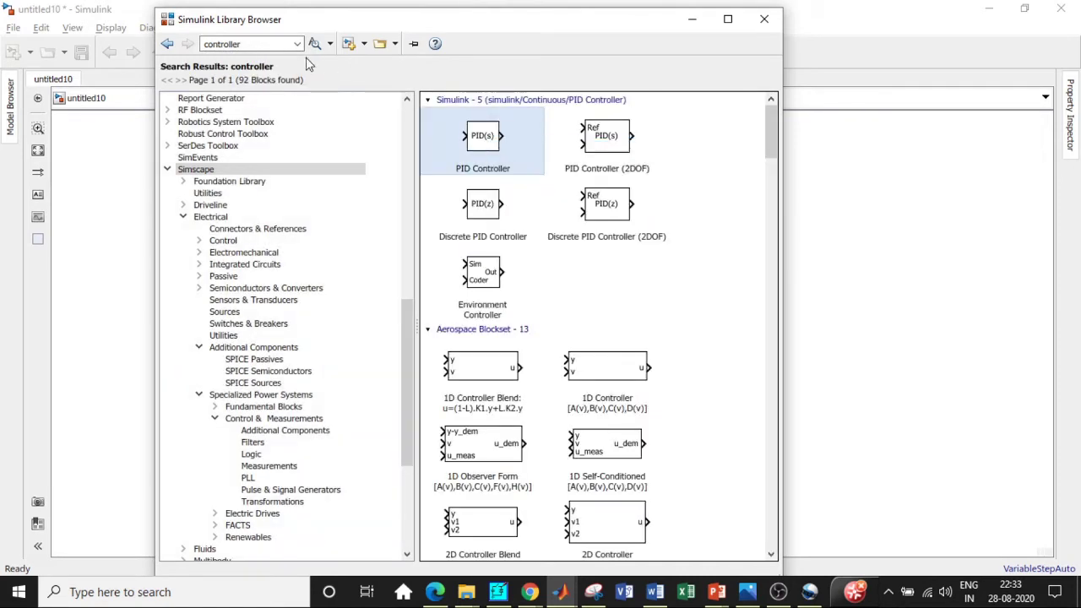
Search the library for "PWM Generator" and add the lower PWM Generator (DC-DC) block to the model.
click(260, 43)
key(BackSpace)
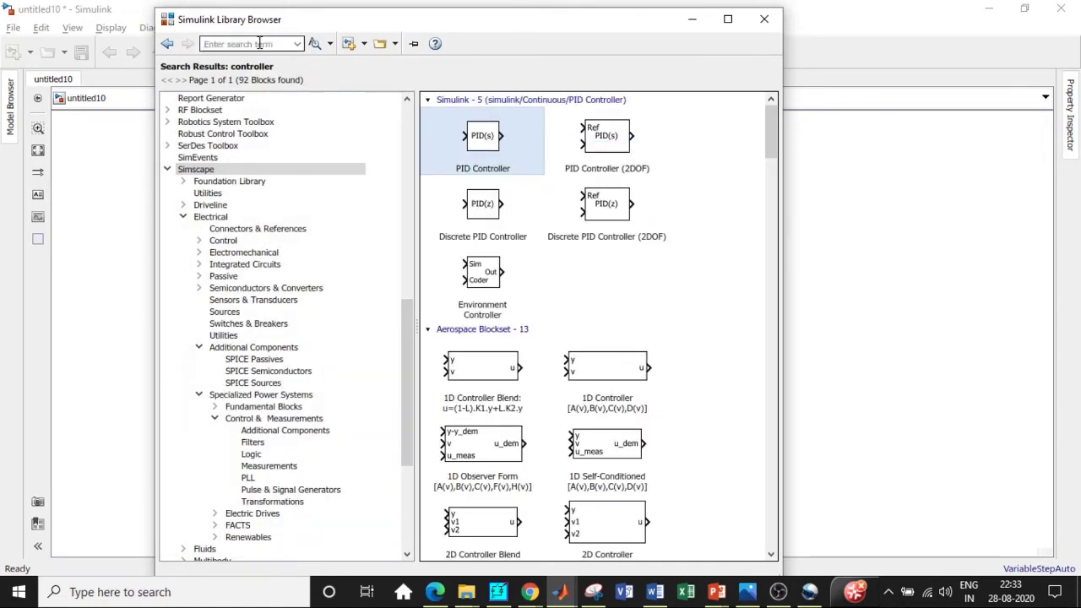
text(Pwm)
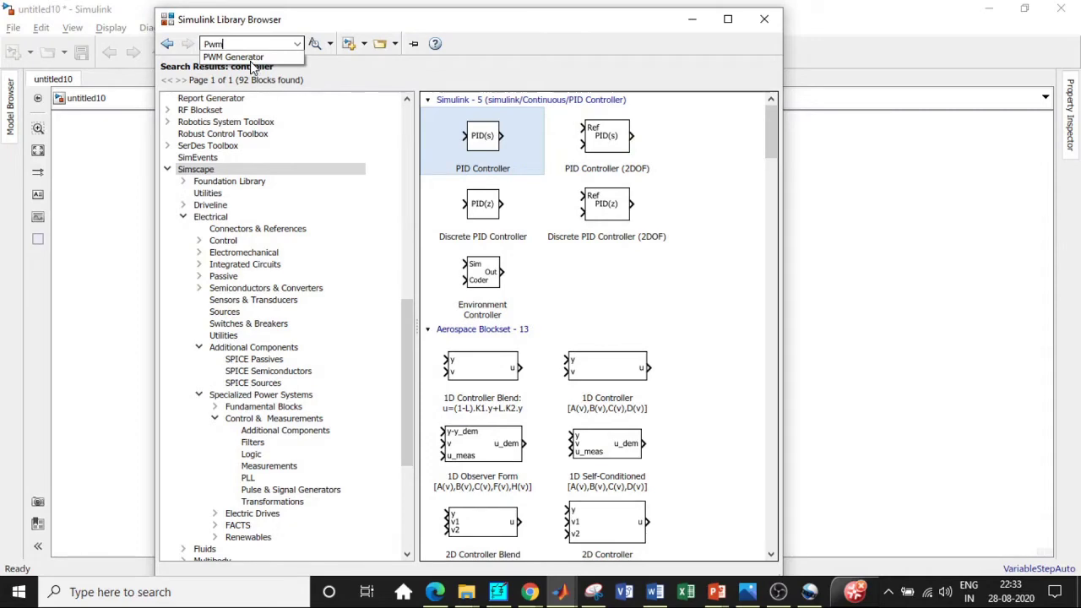
click(254, 57)
key(Return)
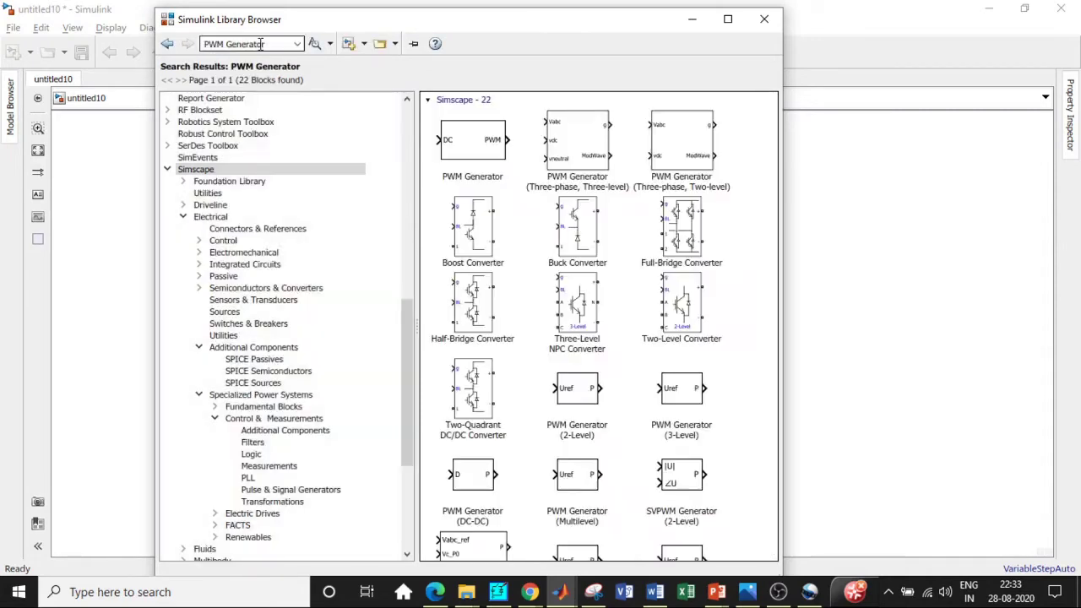
scroll(510, 228, down, 5)
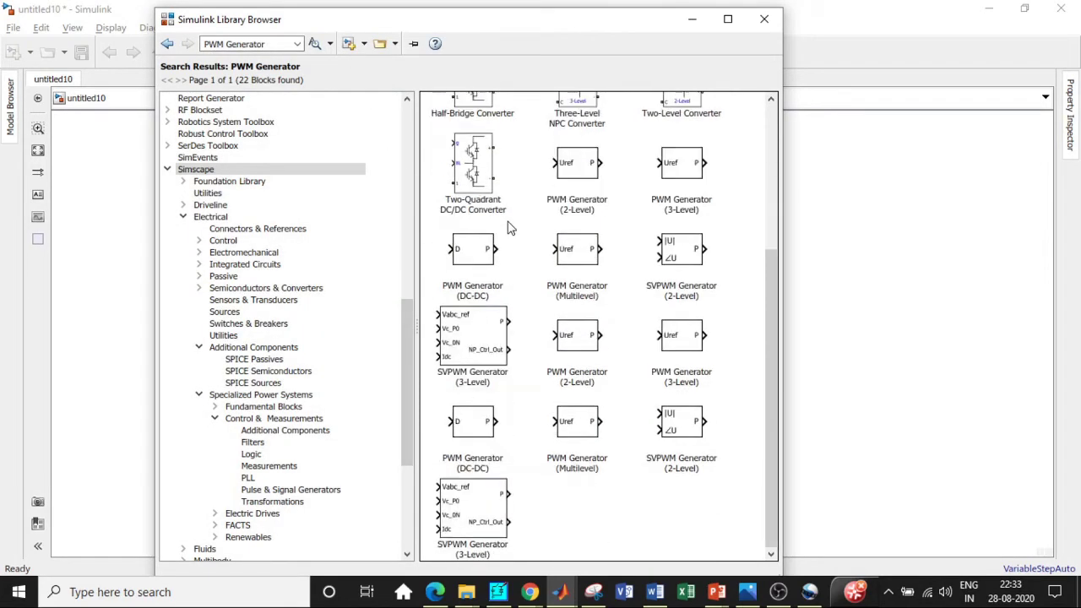
click(486, 425)
right_click(486, 424)
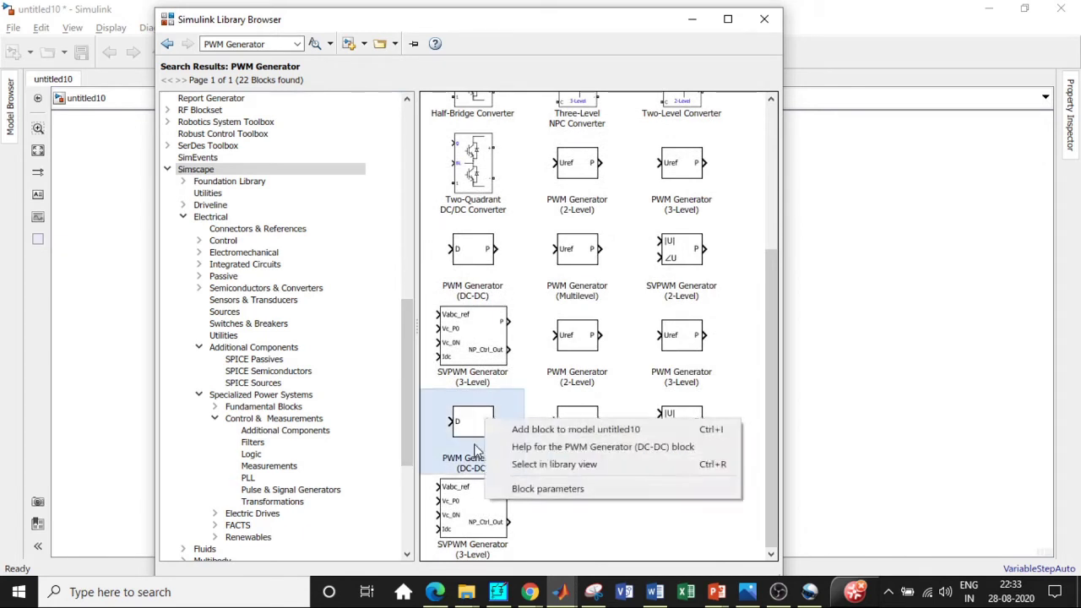
click(522, 428)
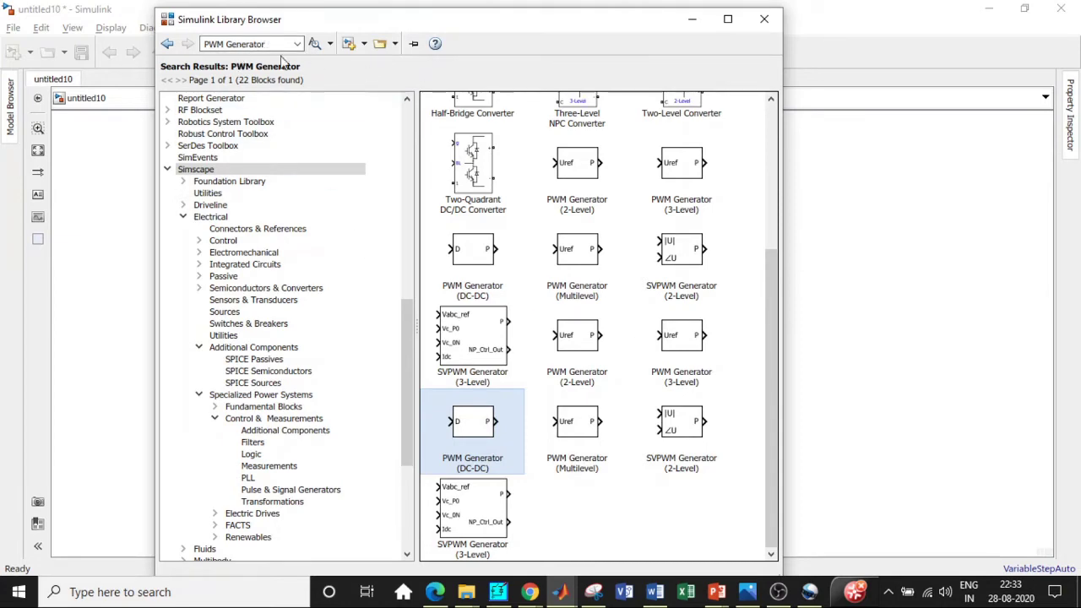
Return to the model canvas and spread out the stacked PID Controller, PWM Generator, Subtract, Constant and Scope blocks.
click(691, 18)
key(ctrl+v)
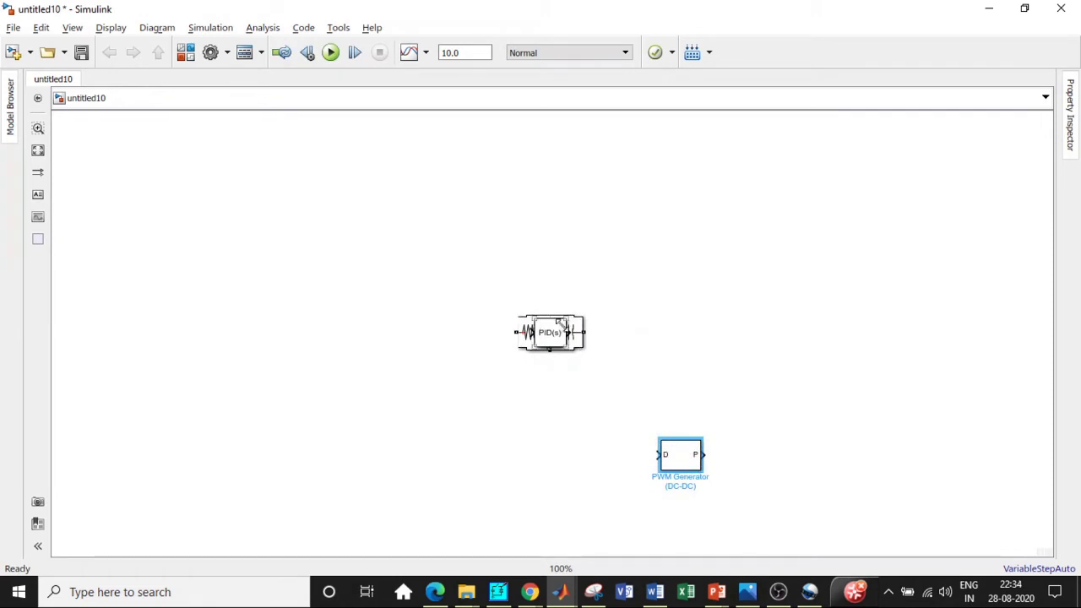
drag(550, 336, 761, 459)
drag(670, 458, 600, 459)
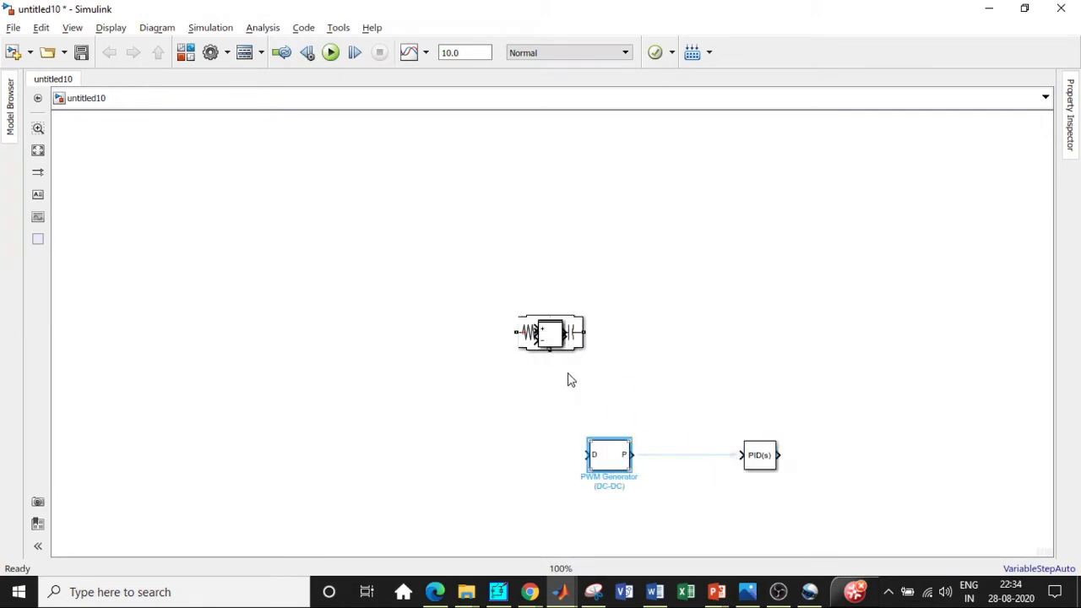
click(558, 345)
drag(550, 334, 838, 380)
drag(542, 330, 848, 429)
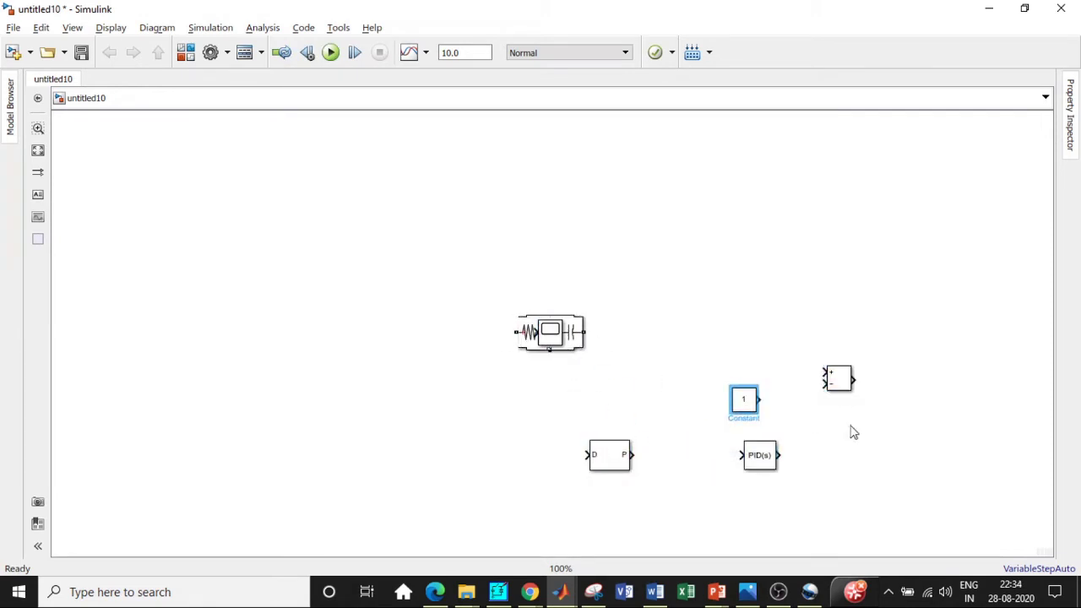
drag(549, 331, 882, 224)
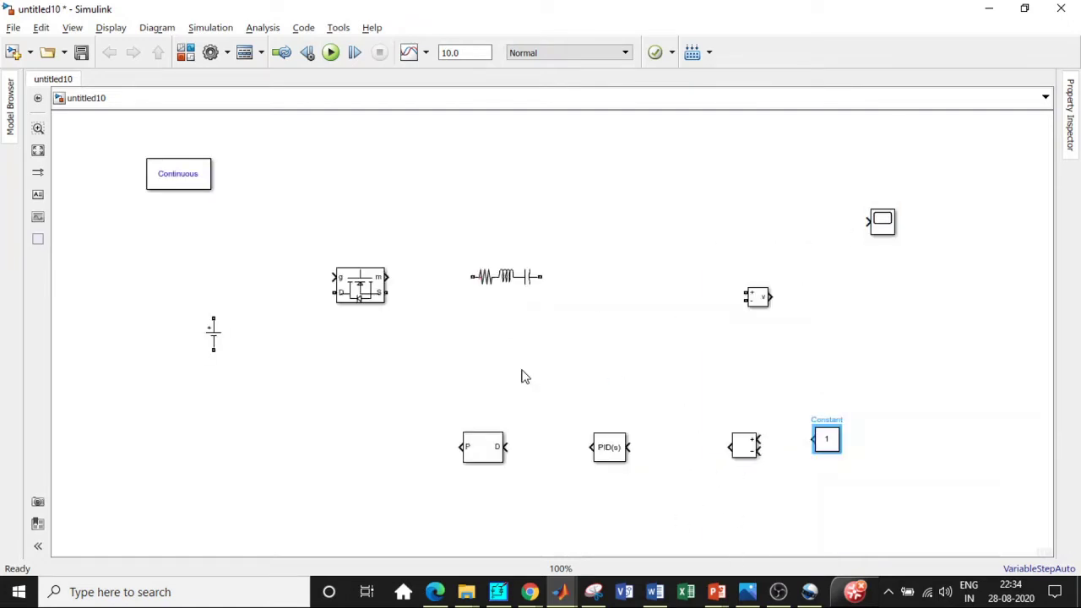
Turn off the measurement port in the Mosfet block's parameters and apply the change.
double_click(372, 293)
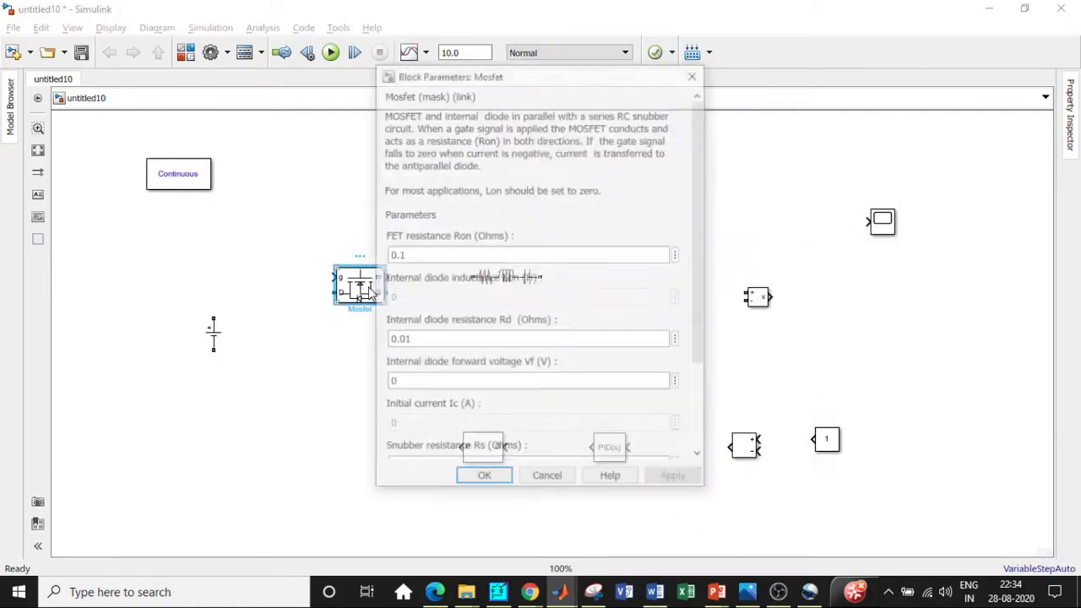
scroll(714, 219, down, 3)
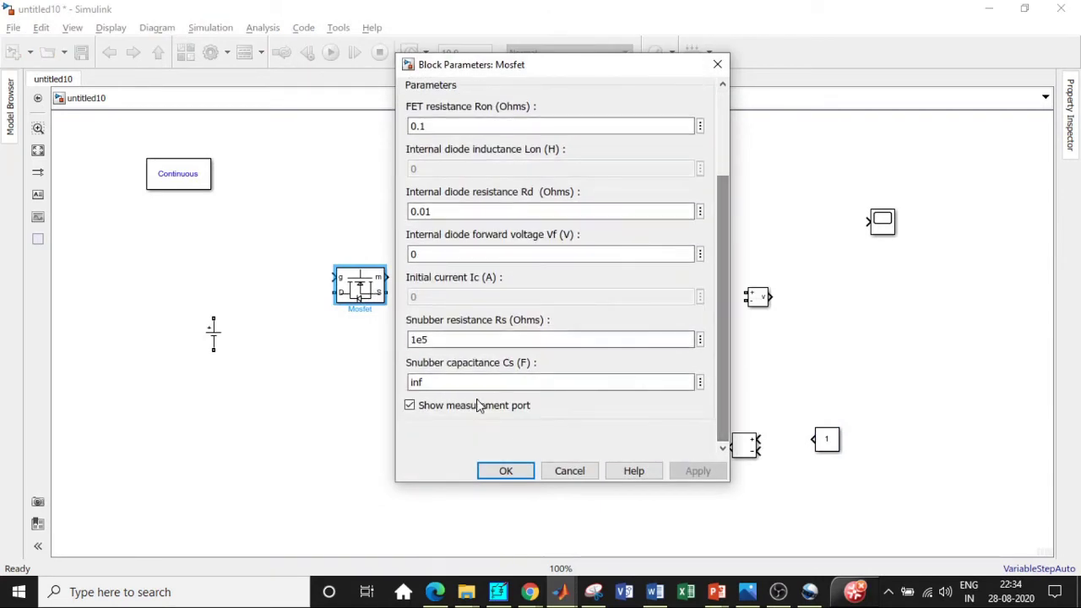
click(410, 405)
click(505, 471)
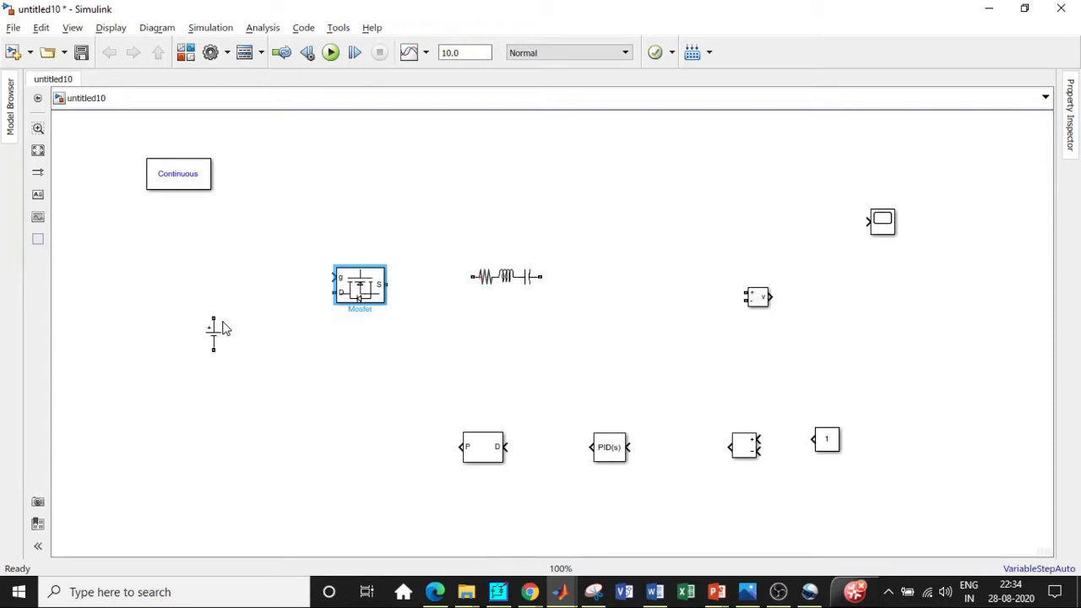
Wire the DC source's positive terminal to the Mosfet's drain and search the block library for "diode".
mouse_move(211, 317)
mouse_down()
mouse_move(228, 299)
mouse_move(445, 277)
mouse_move(470, 278)
mouse_move(473, 315)
mouse_move(459, 273)
mouse_up()
click(186, 52)
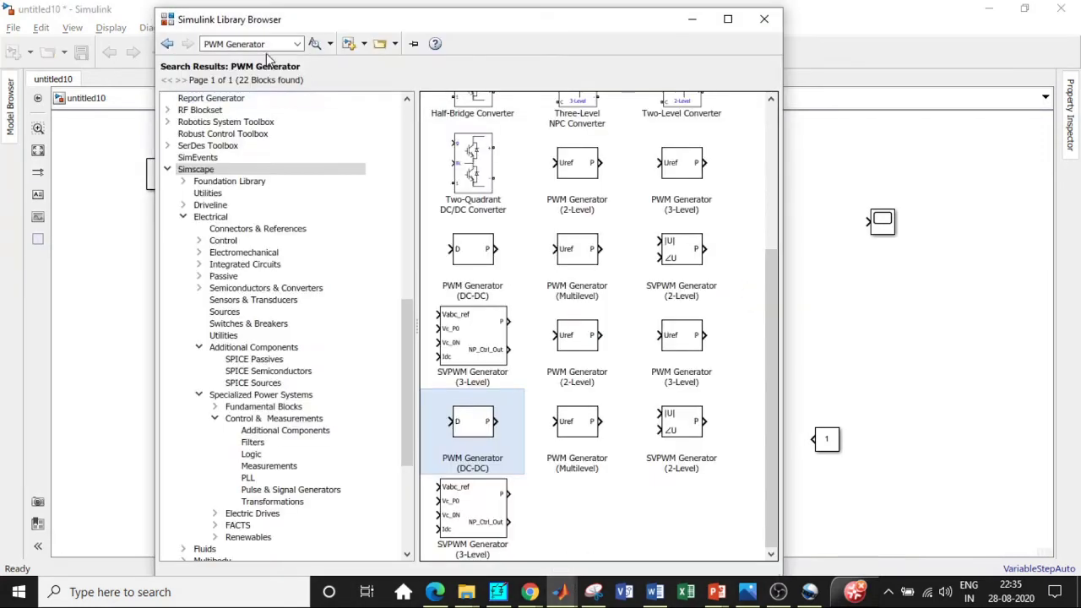
click(263, 44)
text(diode)
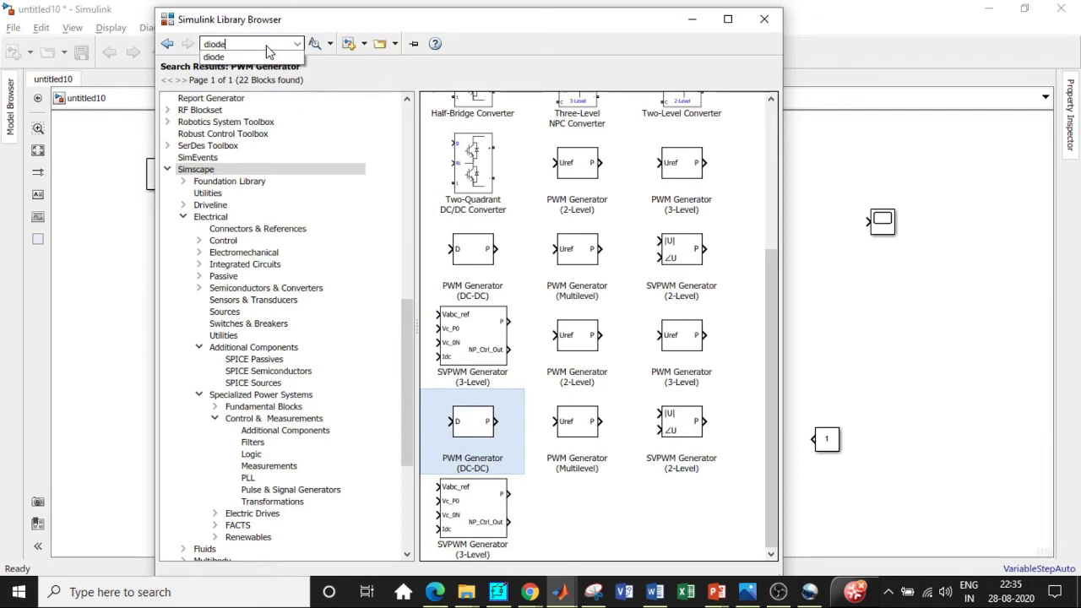
click(250, 47)
key(Return)
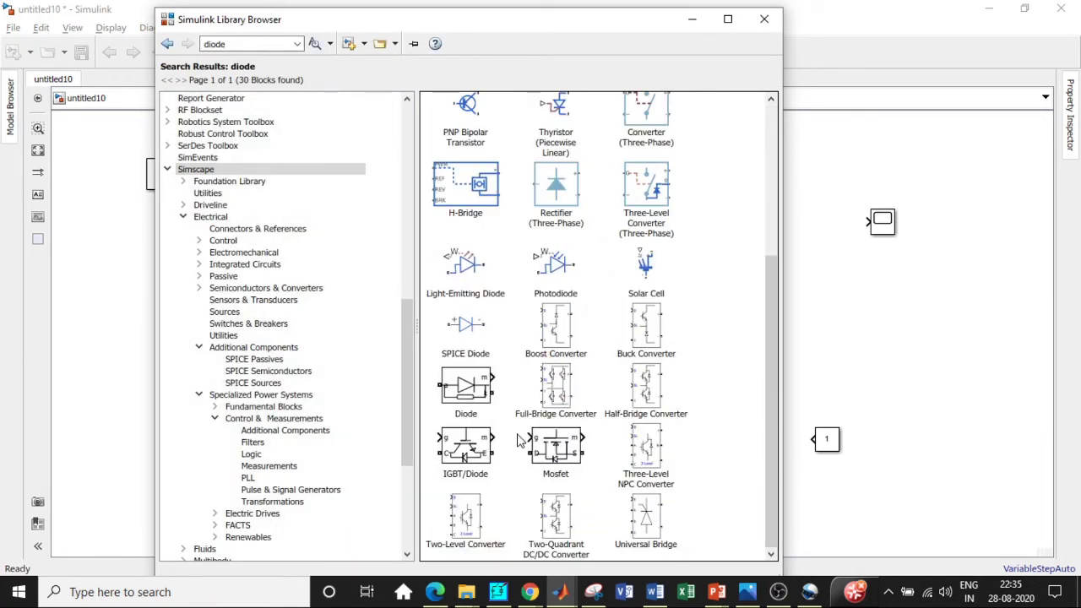
Add the Diode block to the model, place it between the Mosfet and the RLC branch, and turn it vertical with its cathode up.
right_click(471, 400)
click(532, 398)
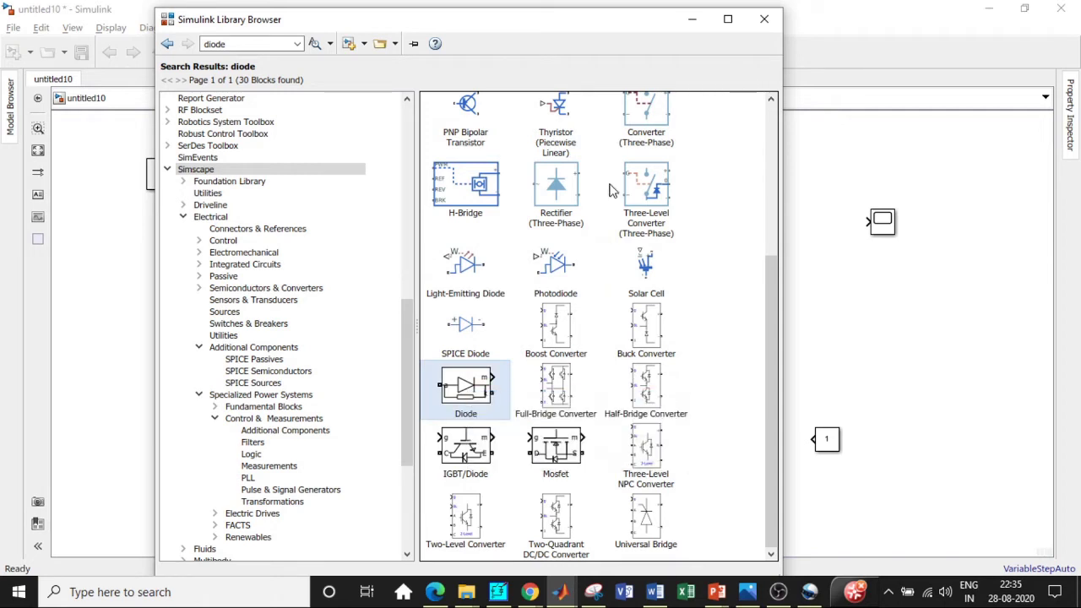
click(692, 18)
drag(534, 338, 429, 349)
key(ctrl+r)
key(ctrl+i)
Turn off the measurement port in the Diode block's parameters.
double_click(448, 340)
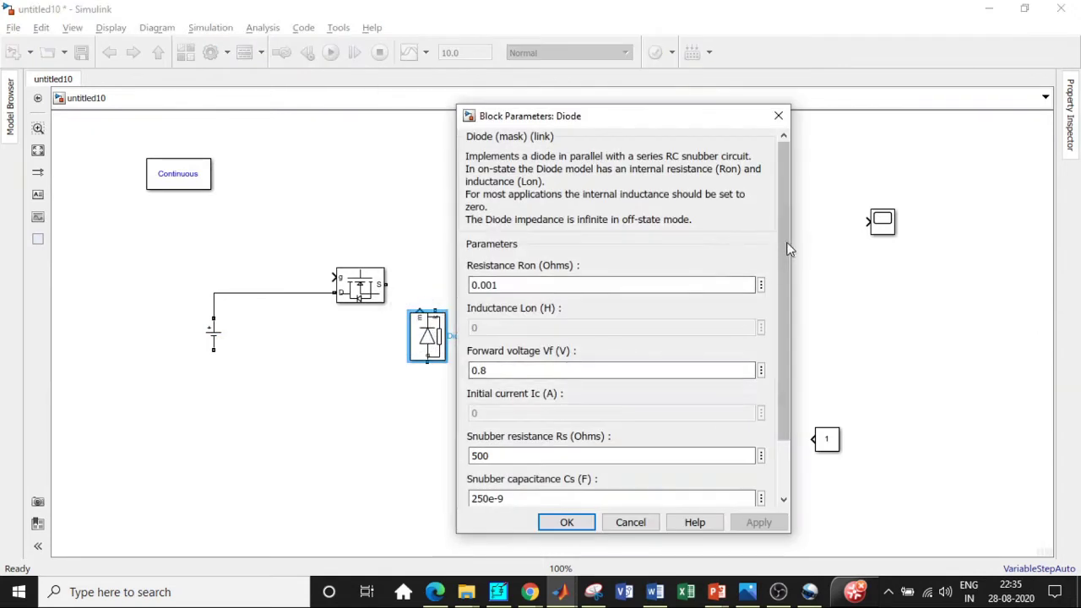
scroll(754, 251, down, 3)
click(470, 456)
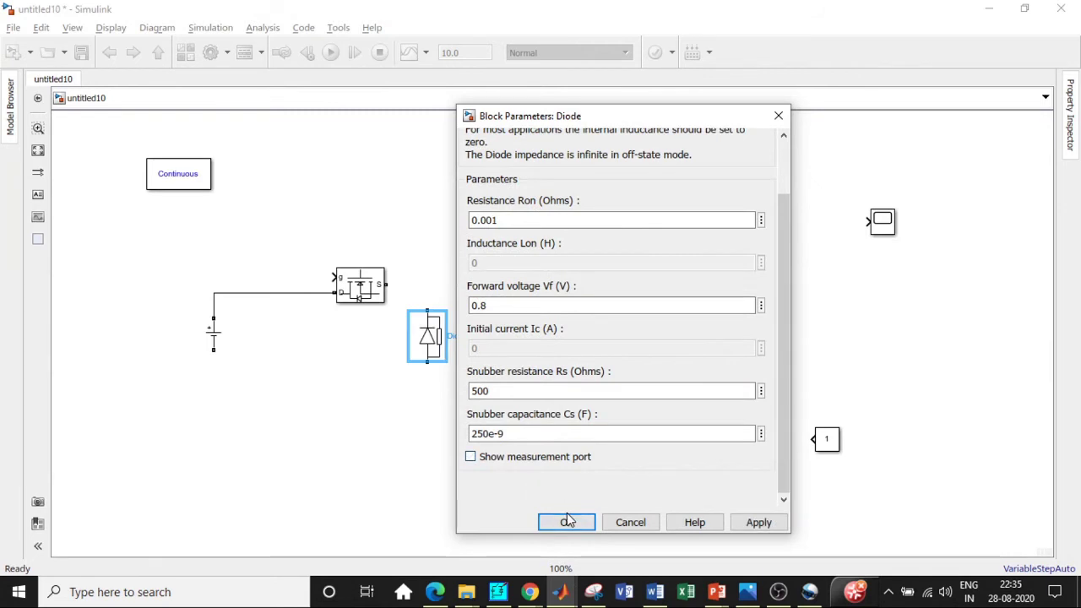
click(566, 522)
click(664, 349)
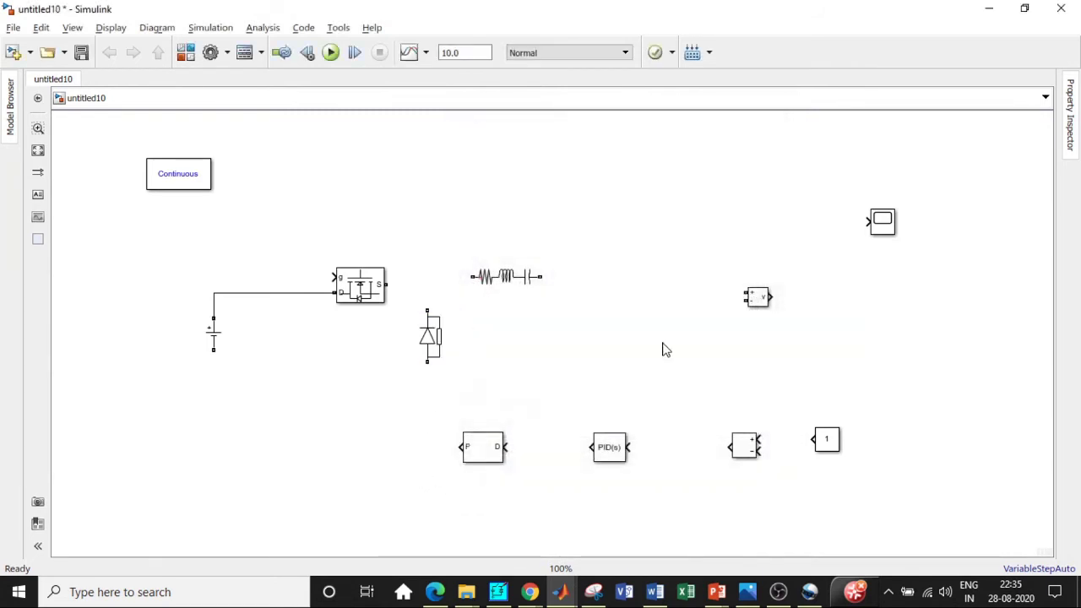
Set the Series RLC Branch to type L with an inductance of 85e-6 H and connect it to the Mosfet's source.
double_click(505, 277)
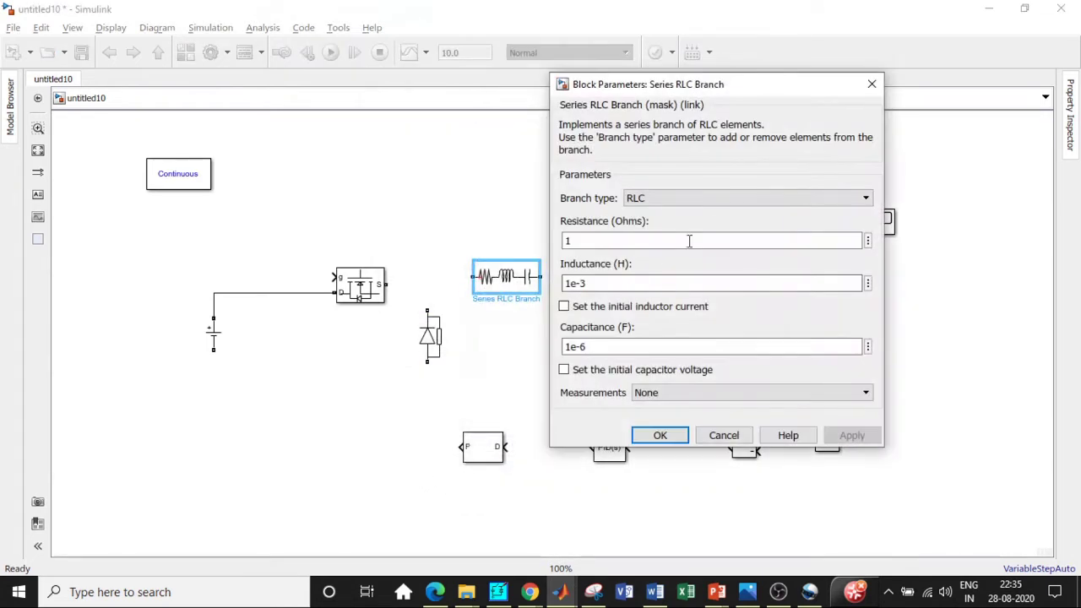
click(713, 202)
click(675, 237)
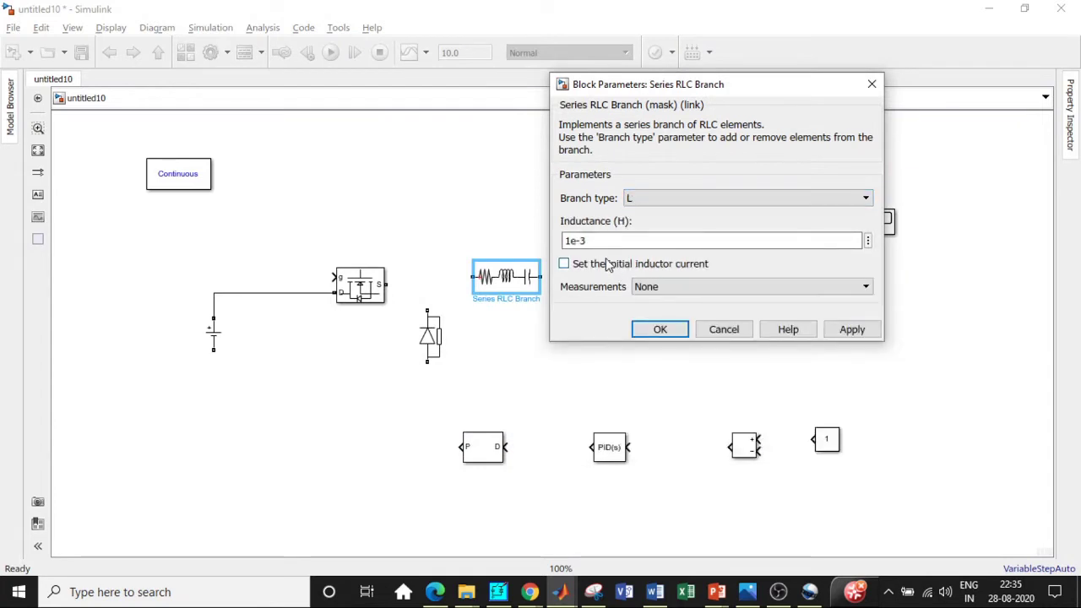
click(579, 241)
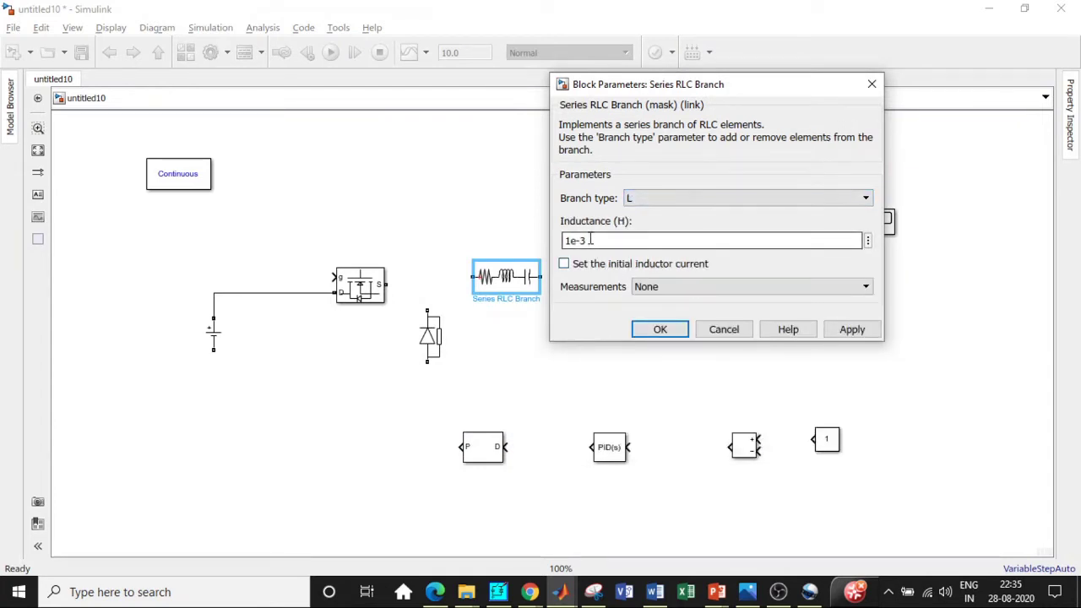
double_click(574, 241)
text(8e)
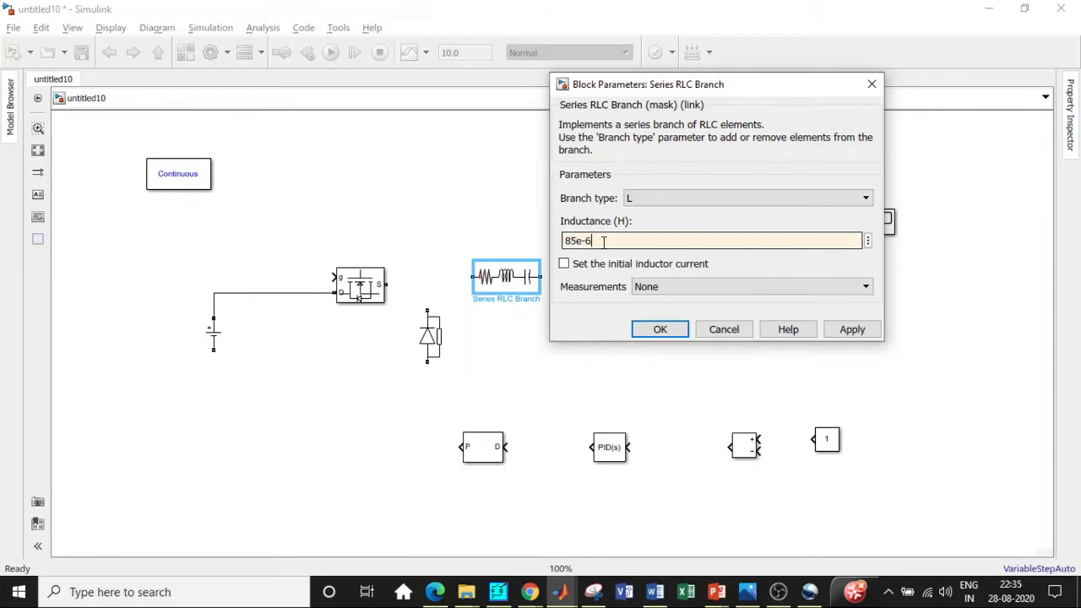
click(659, 330)
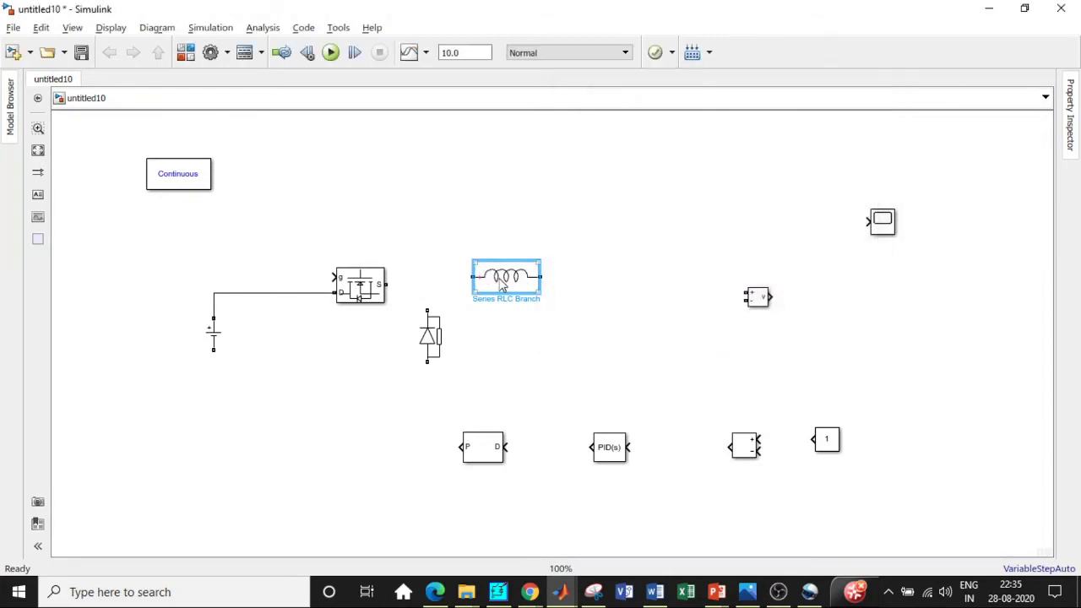
drag(467, 287, 472, 285)
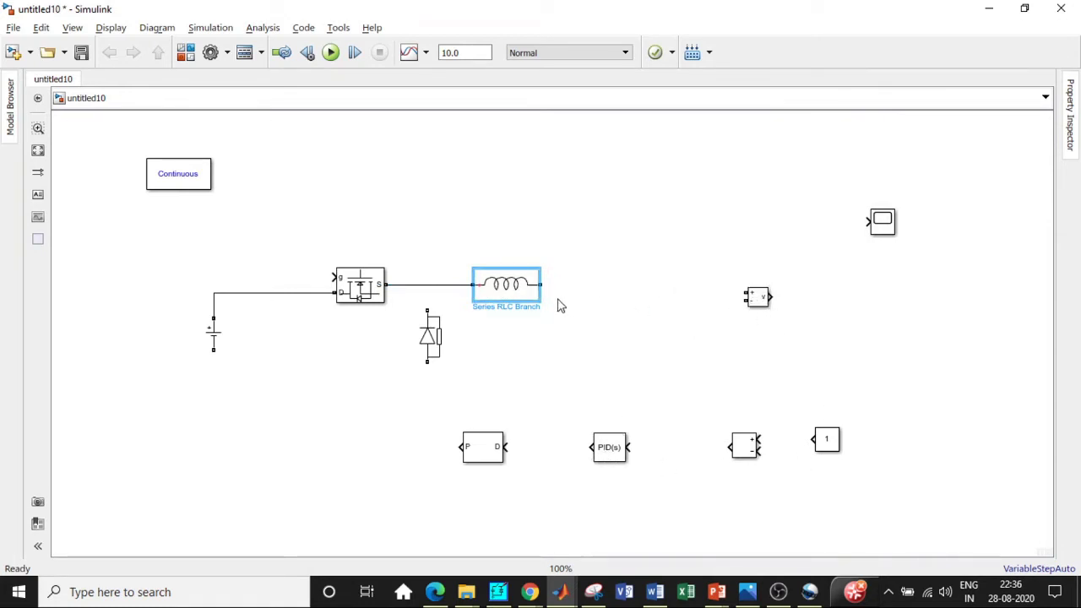
Duplicate the inductor as a vertical branch beyond its output and change the copy's branch type to C.
drag(508, 286, 570, 330)
key(ctrl+r)
double_click(570, 329)
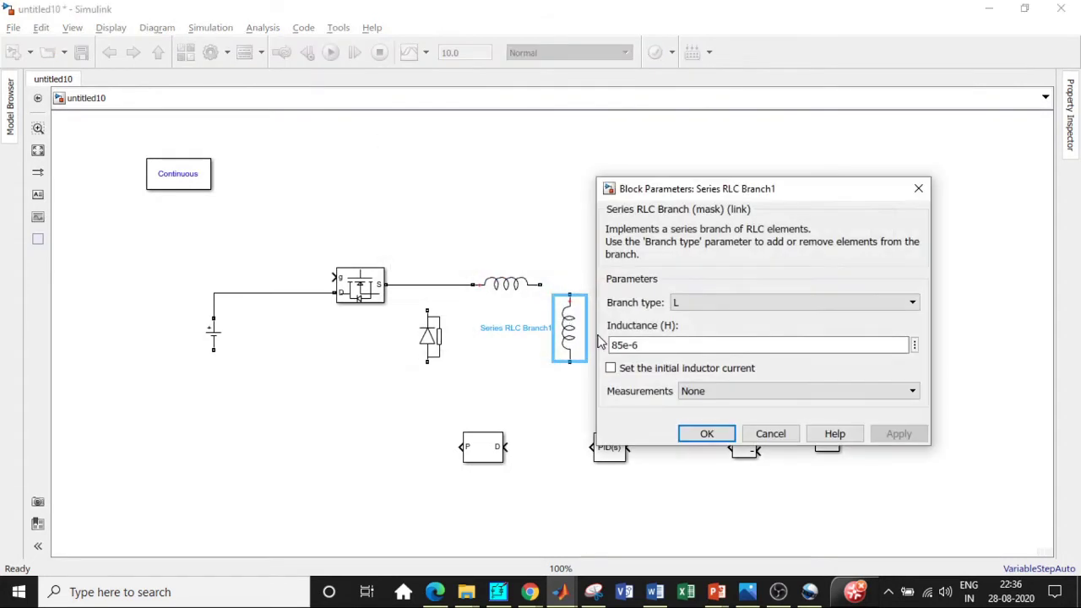
click(627, 344)
double_click(627, 344)
click(628, 344)
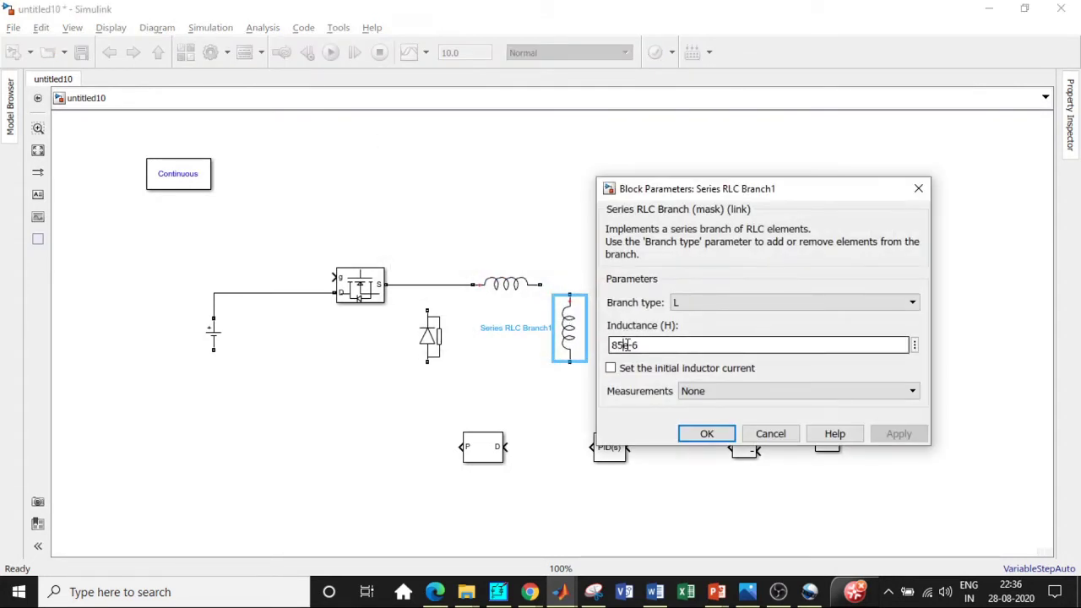
click(678, 302)
click(684, 355)
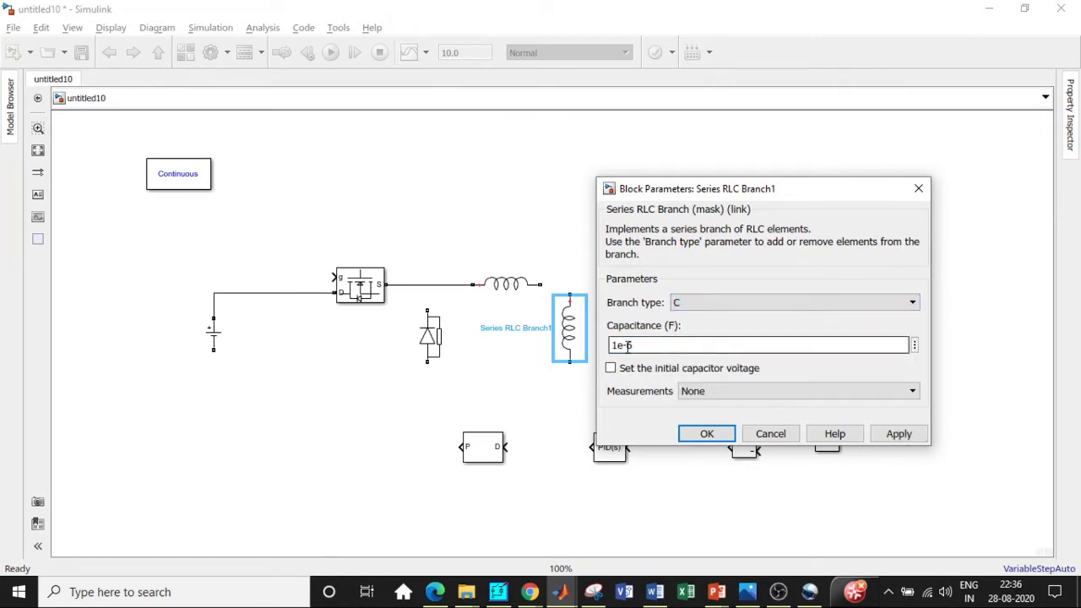
Set the copied branch's capacitance to 125e-6 F and accept the parameters.
double_click(627, 345)
click(624, 344)
text(25)
click(707, 434)
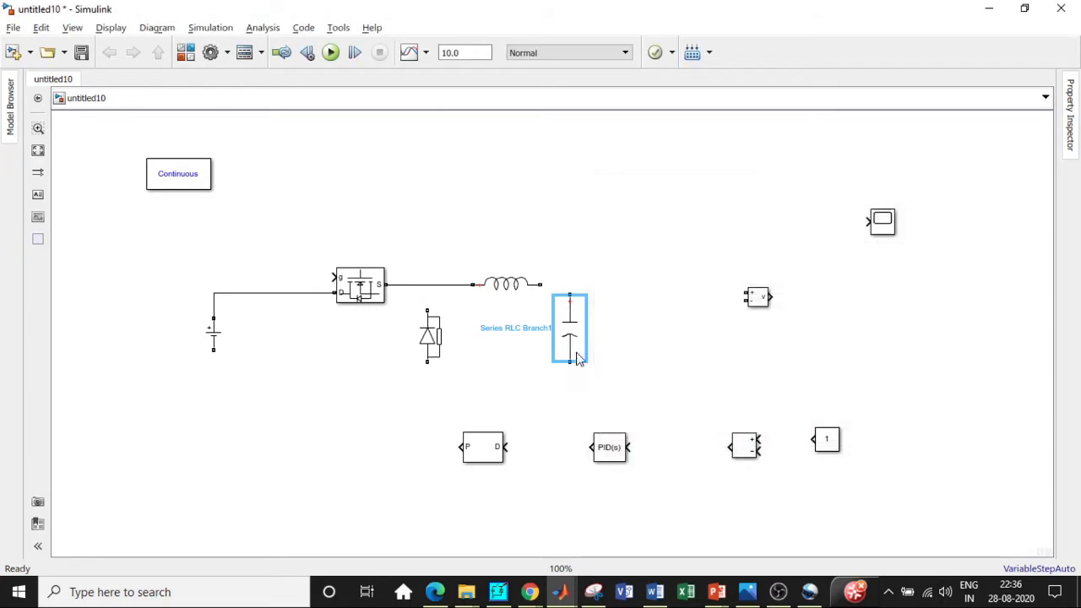
Wire the capacitor from the inductor's output to the source's negative terminal, and connect the diode between the Mosfet-inductor line and the return line.
drag(569, 296, 540, 284)
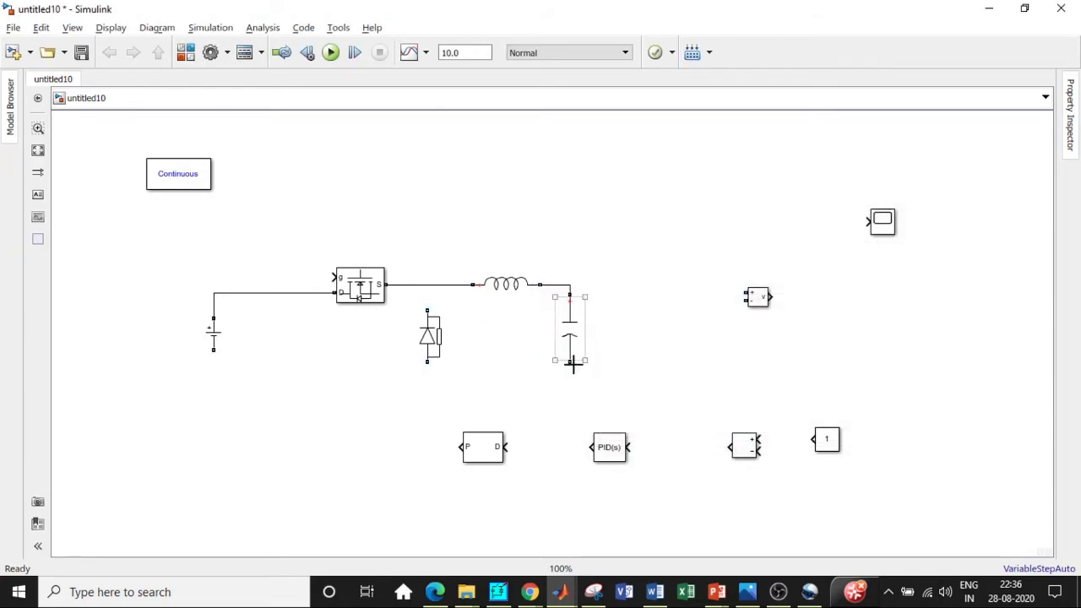
drag(574, 363, 213, 350)
click(431, 329)
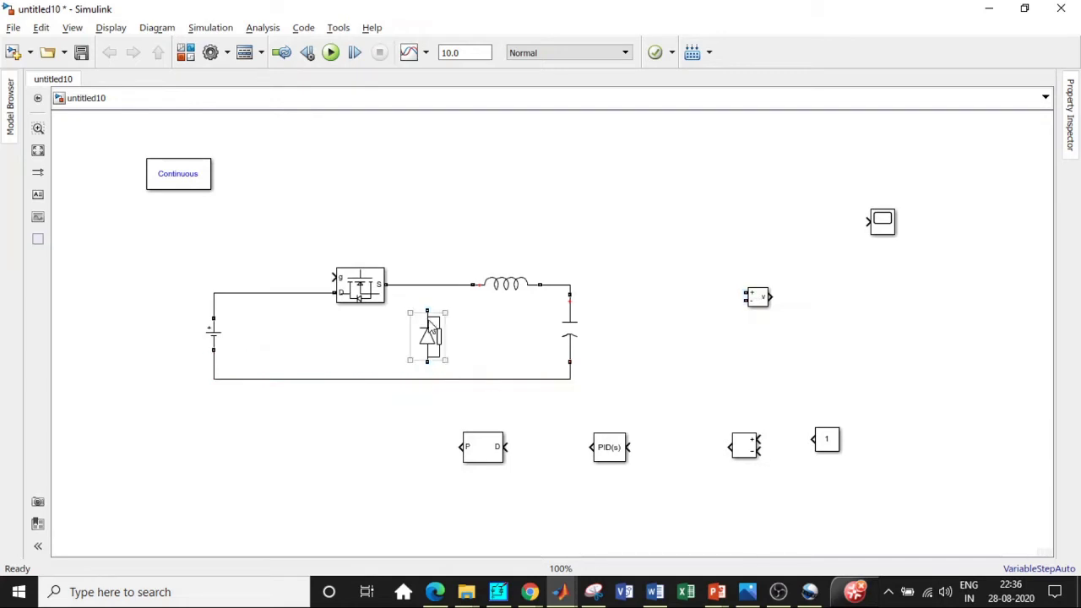
drag(424, 308, 428, 286)
drag(426, 363, 428, 378)
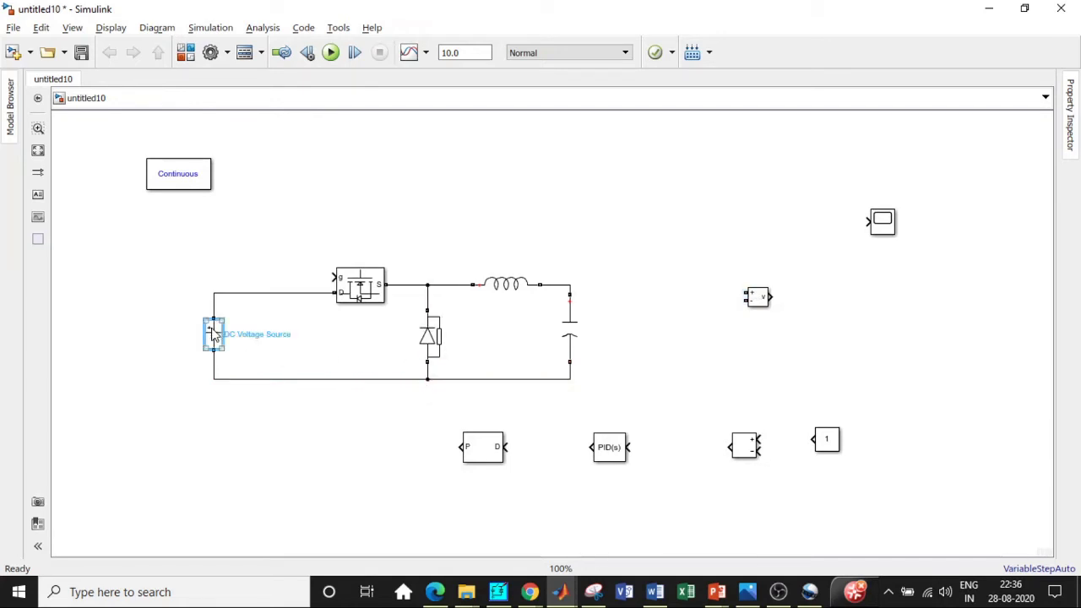
Set the DC Voltage Source amplitude to 48 V.
double_click(213, 333)
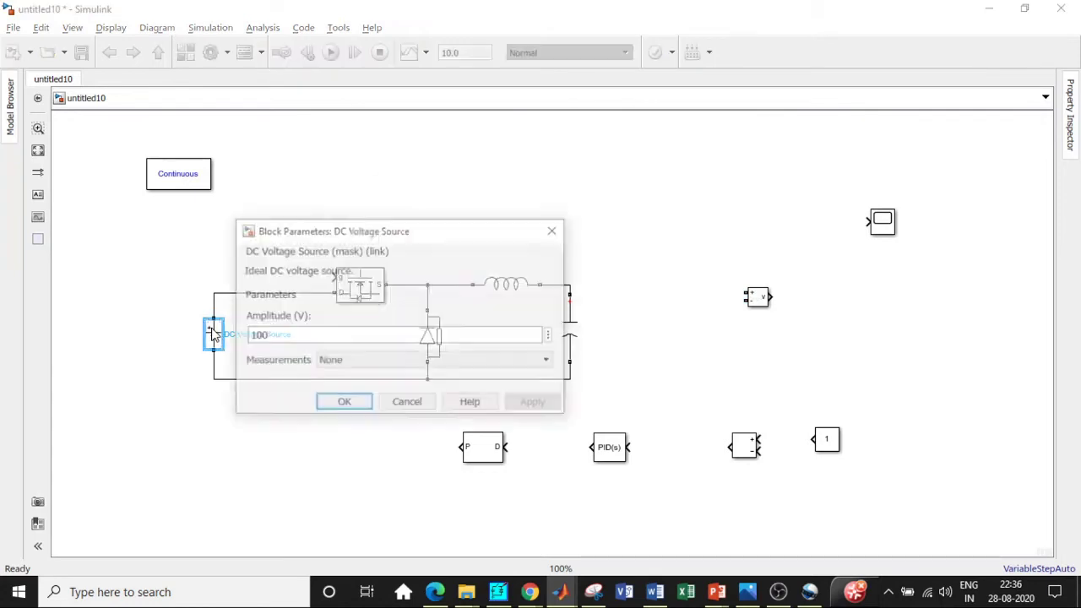
double_click(290, 336)
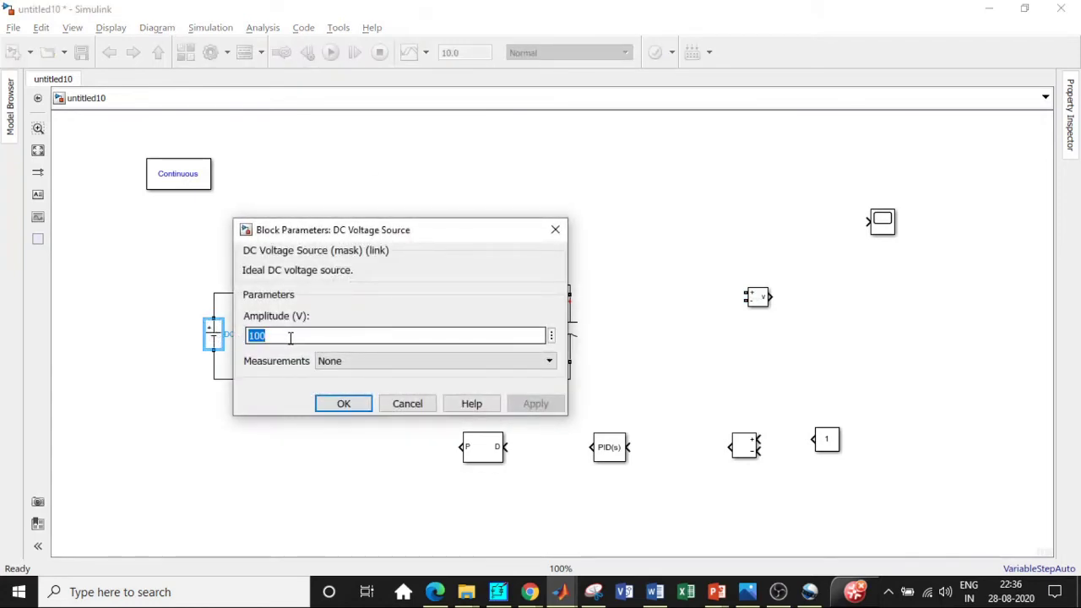
text(48)
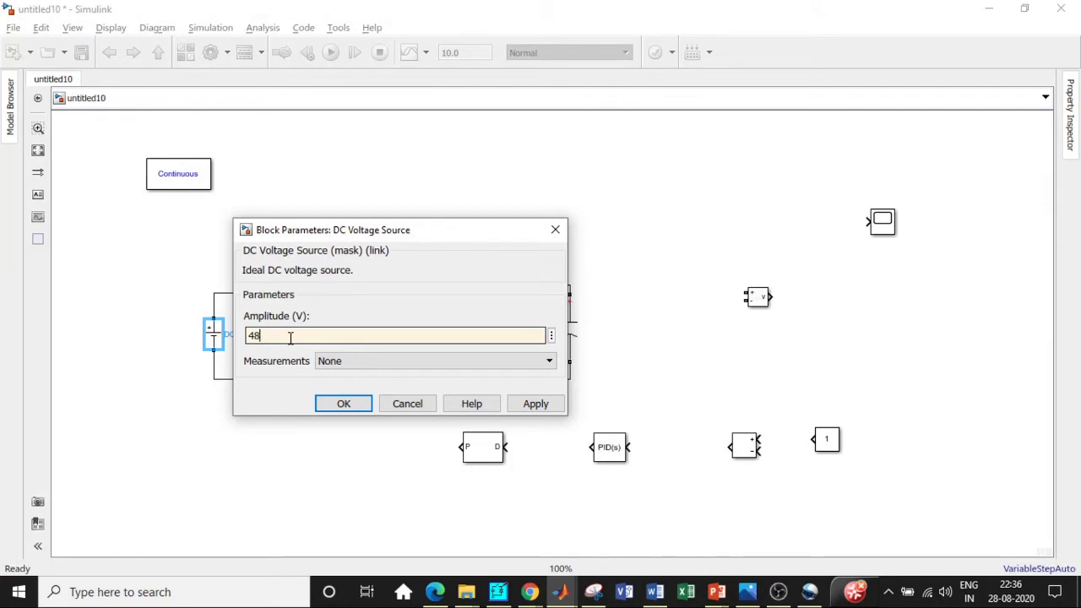
click(344, 403)
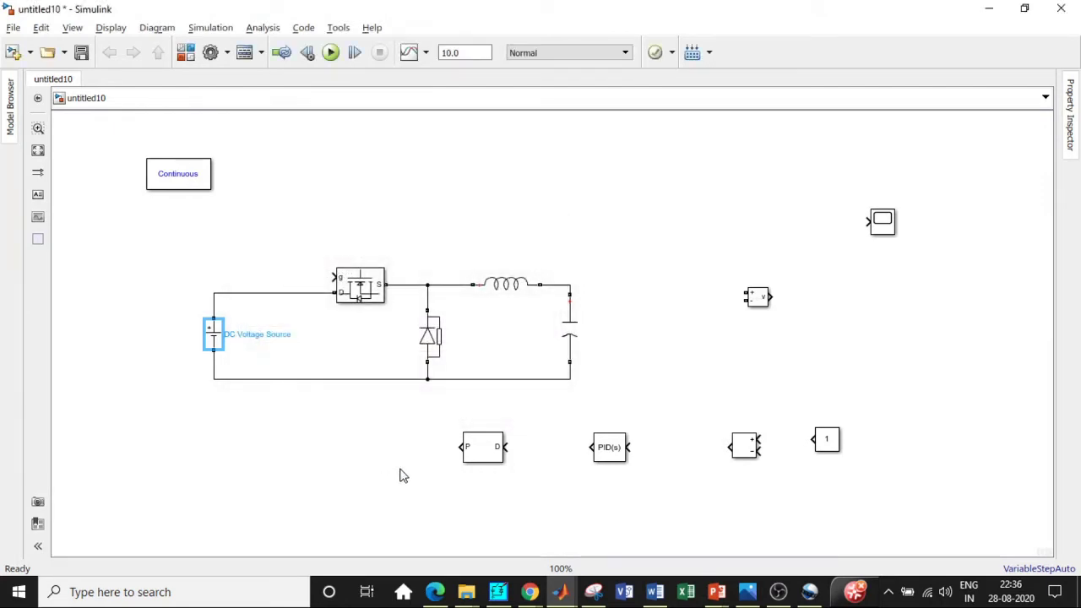
Duplicate the capacitor beside itself and change the copy to branch type R with a resistance of 8 ohms.
click(586, 332)
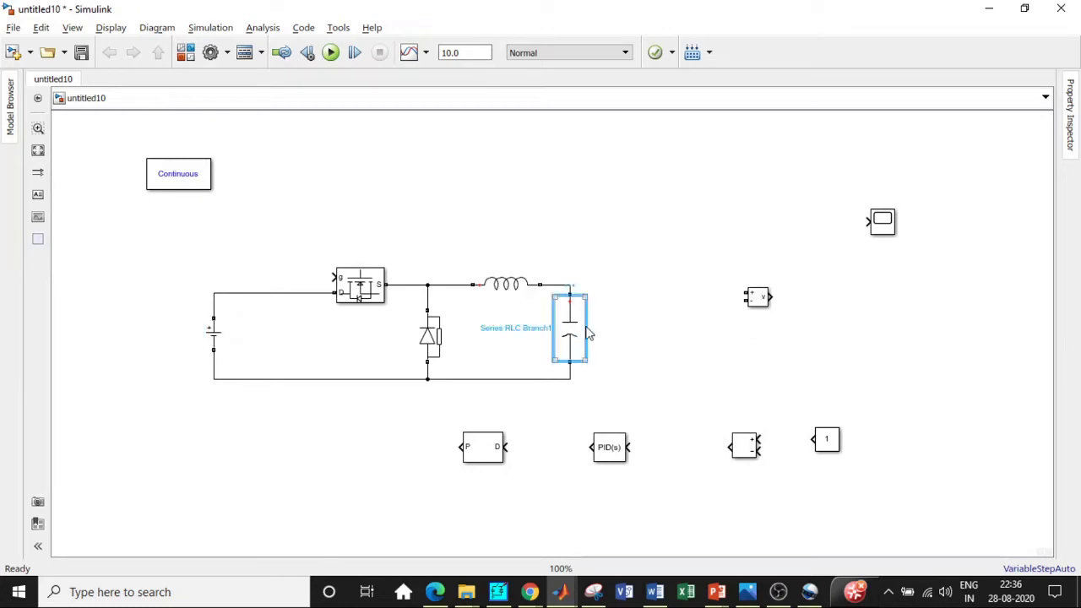
drag(586, 338, 641, 333)
double_click(642, 333)
click(762, 301)
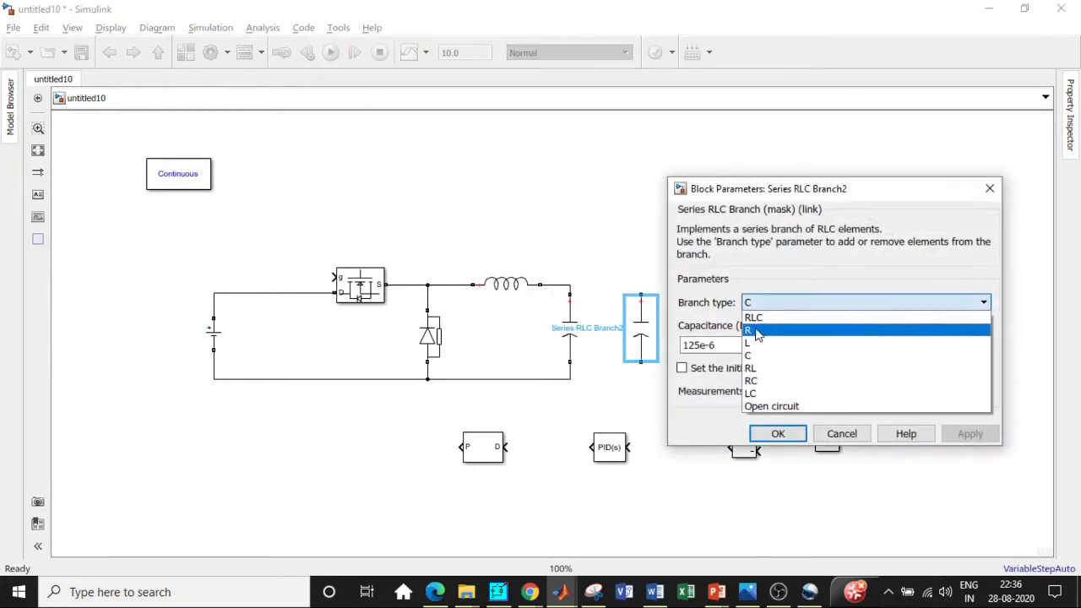
click(753, 324)
text(10)
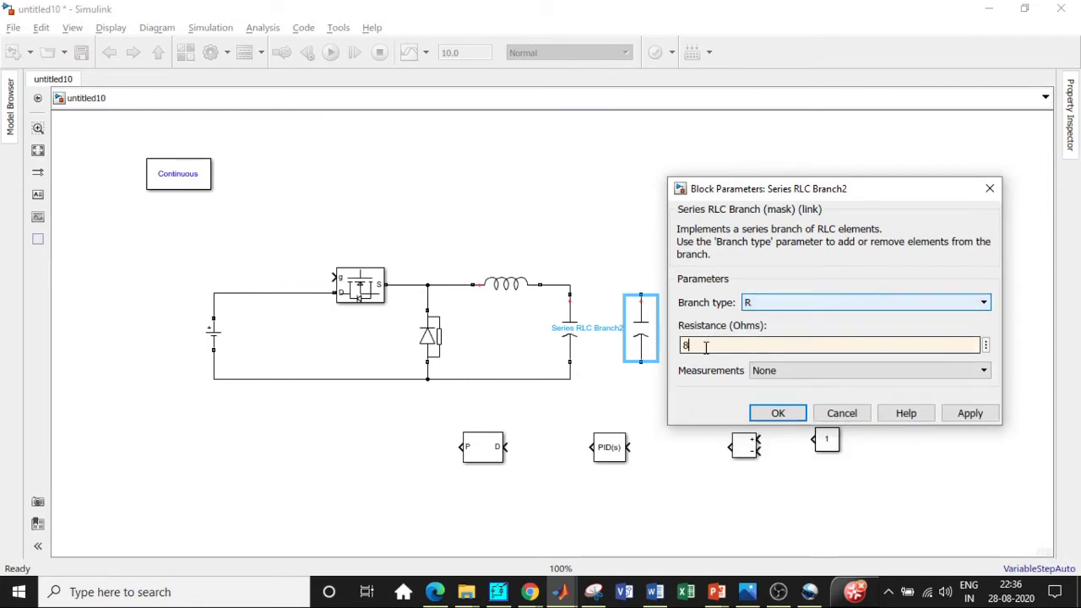
click(778, 413)
Wire both ends of the resistor in parallel with the capacitor.
drag(642, 291, 569, 287)
click(644, 364)
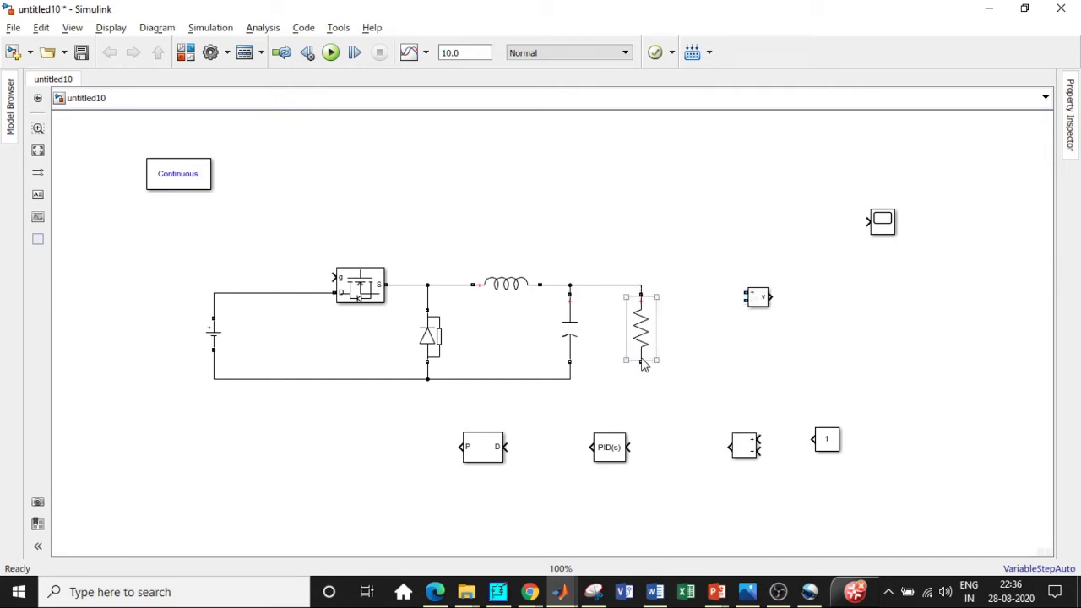
drag(640, 361, 570, 378)
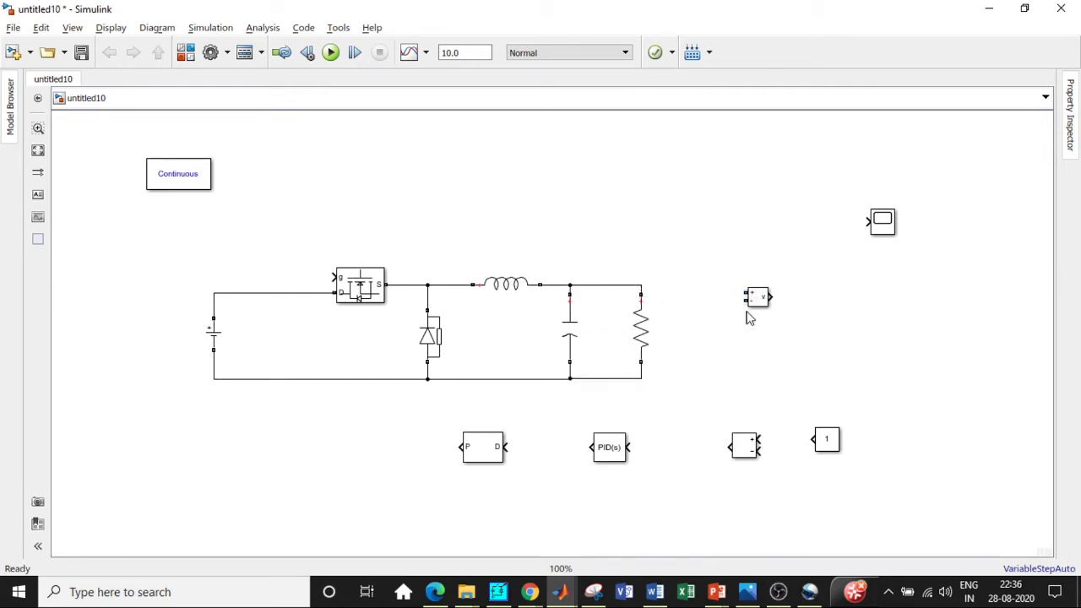
Wire the Voltage Measurement inputs across the resistor and its output to the Scope.
drag(740, 293, 659, 288)
drag(745, 301, 641, 377)
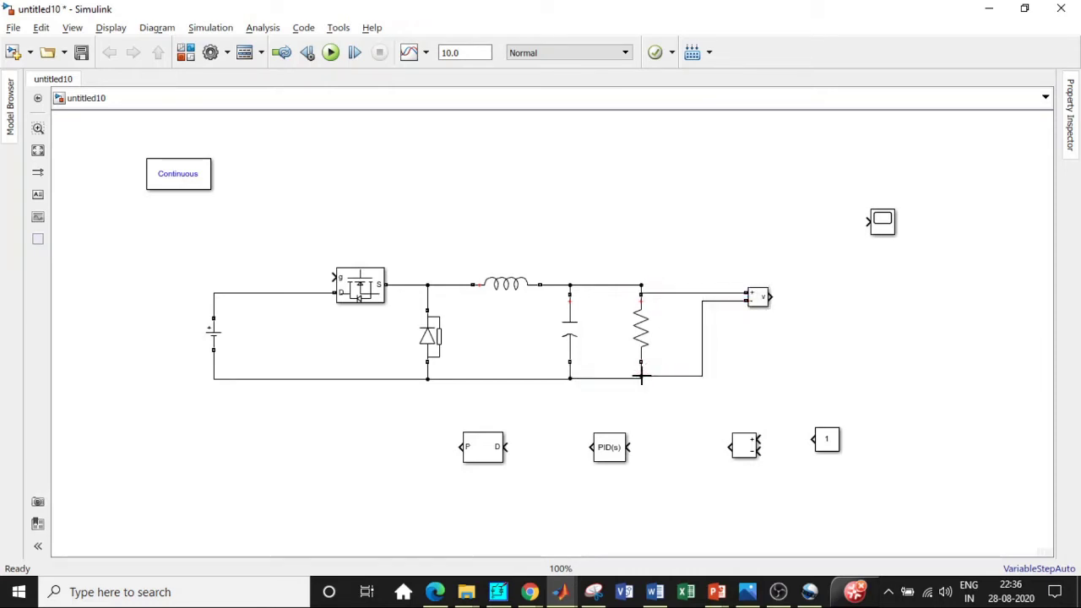
drag(771, 296, 868, 221)
Set the Constant block's value to 15.
click(827, 450)
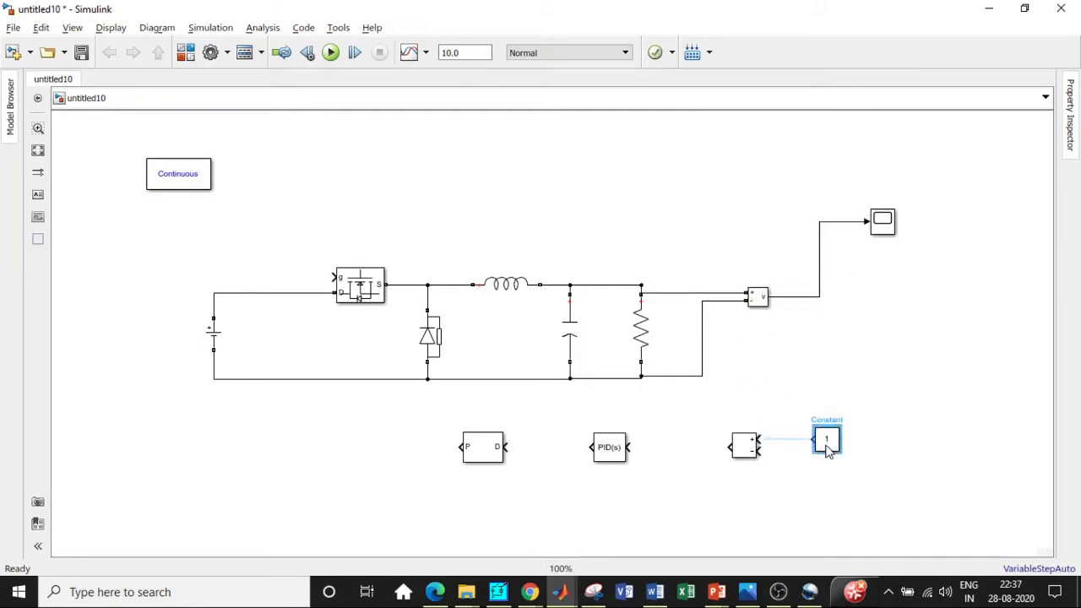
double_click(827, 447)
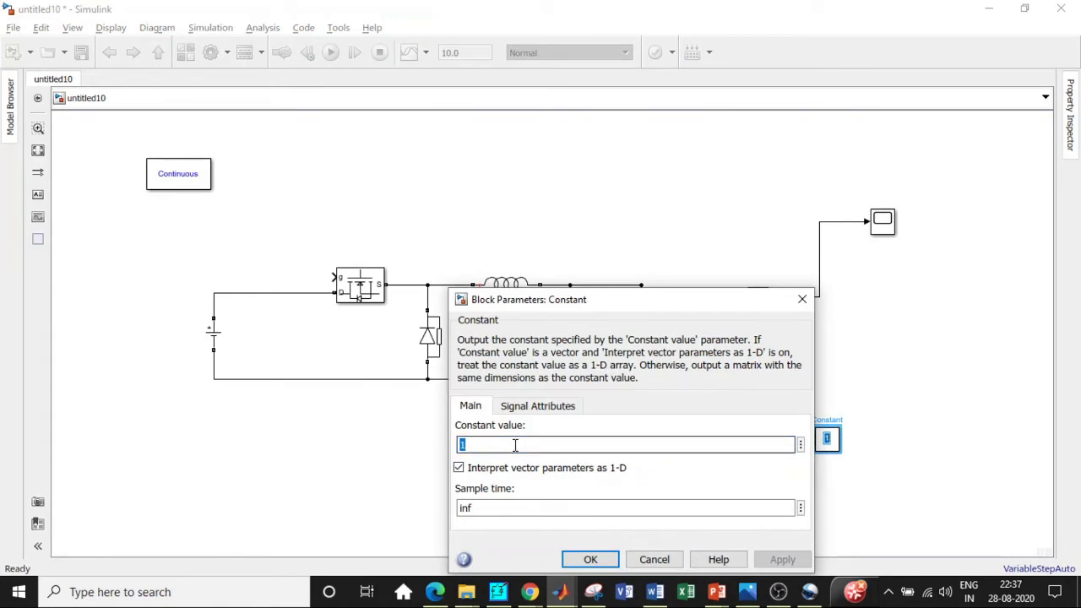
text(15)
click(590, 559)
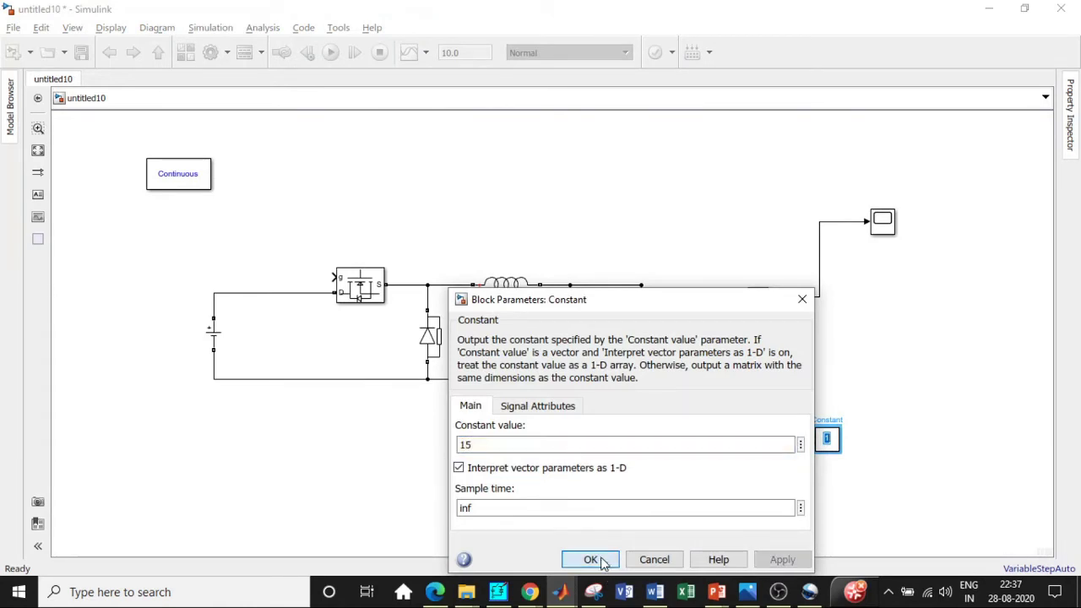
Wire the Constant to the Subtract block's plus input and branch the measured voltage signal to its minus input.
click(839, 470)
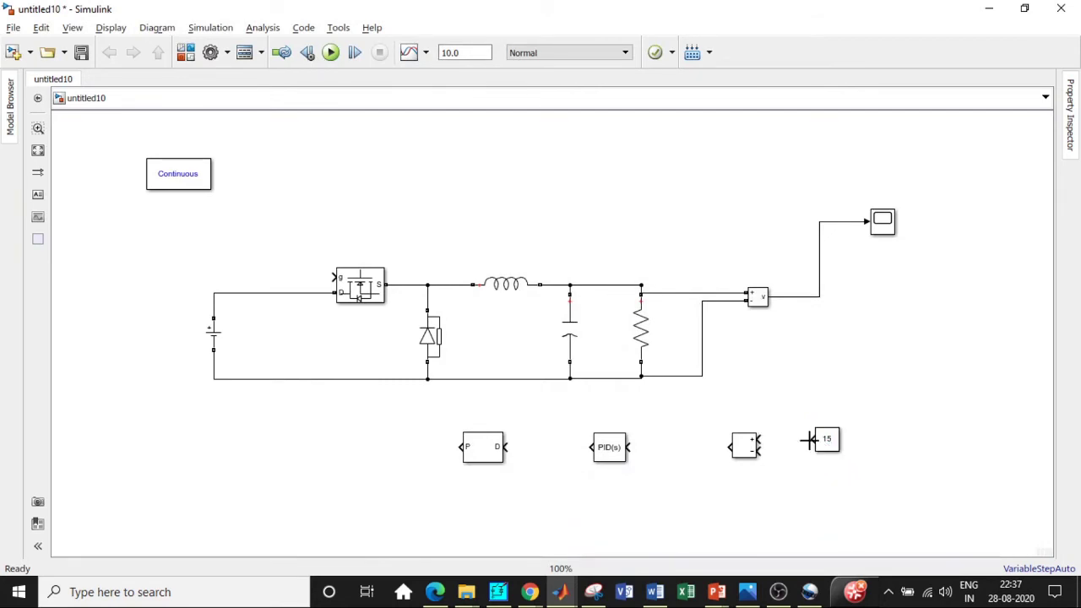
mouse_move(809, 439)
mouse_down()
mouse_move(760, 439)
mouse_move(803, 314)
mouse_move(797, 297)
mouse_up()
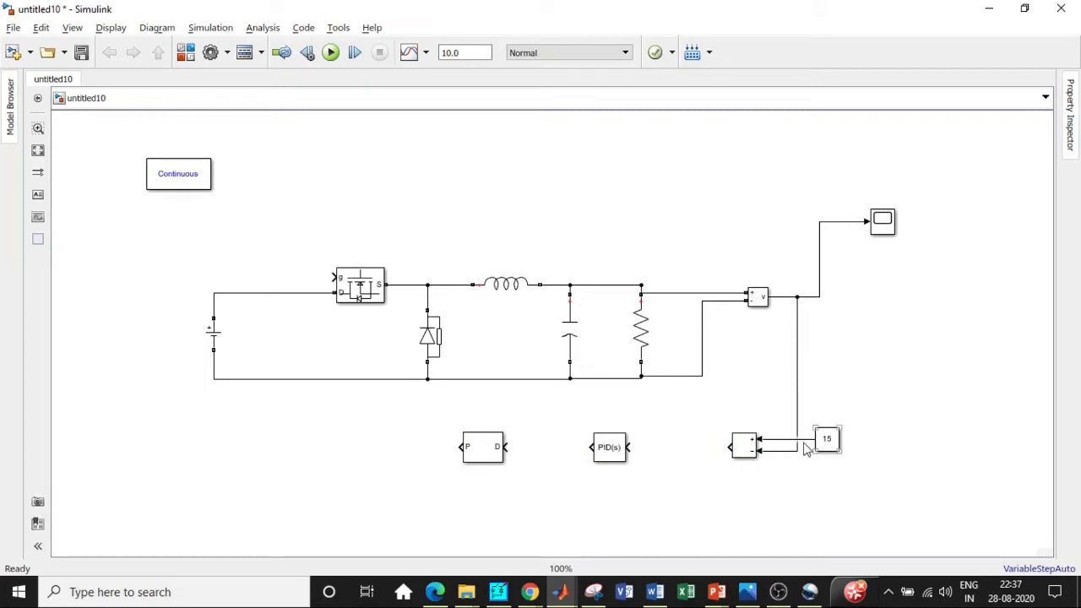
Wire the Subtract output to the PID Controller's input and the PID output to the PWM Generator's D input.
drag(629, 447, 730, 447)
drag(592, 447, 505, 448)
click(501, 454)
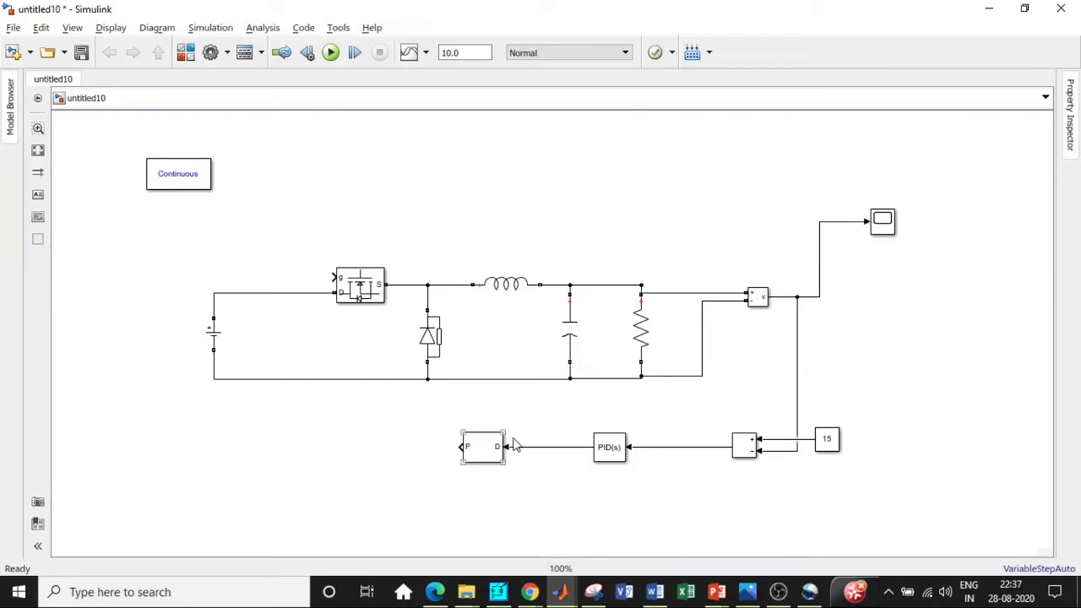
Wire the PWM Generator's P output to the Mosfet's gate input.
click(451, 457)
mouse_move(456, 450)
mouse_down()
mouse_move(436, 446)
mouse_move(321, 275)
mouse_move(333, 276)
mouse_up()
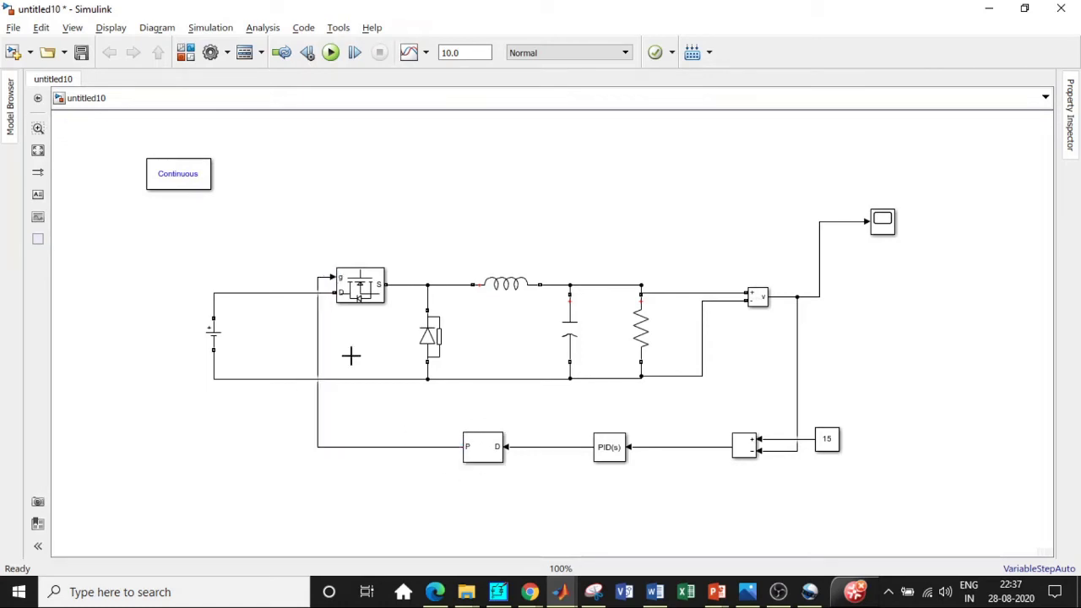
click(505, 433)
Set the PID Controller's integral gain to 7 and its proportional gain to 0.
click(606, 458)
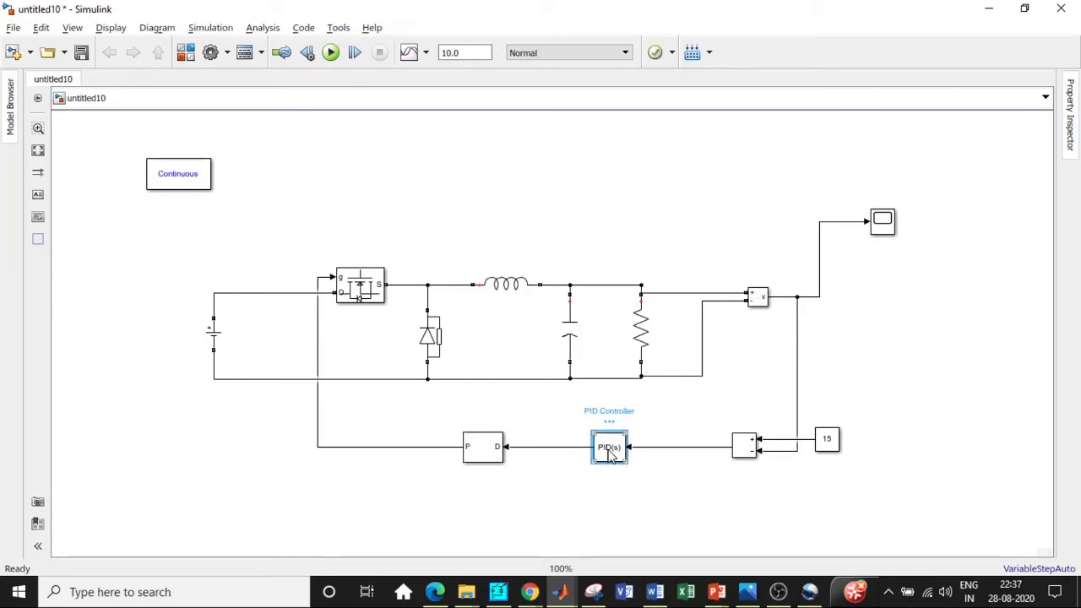
double_click(608, 452)
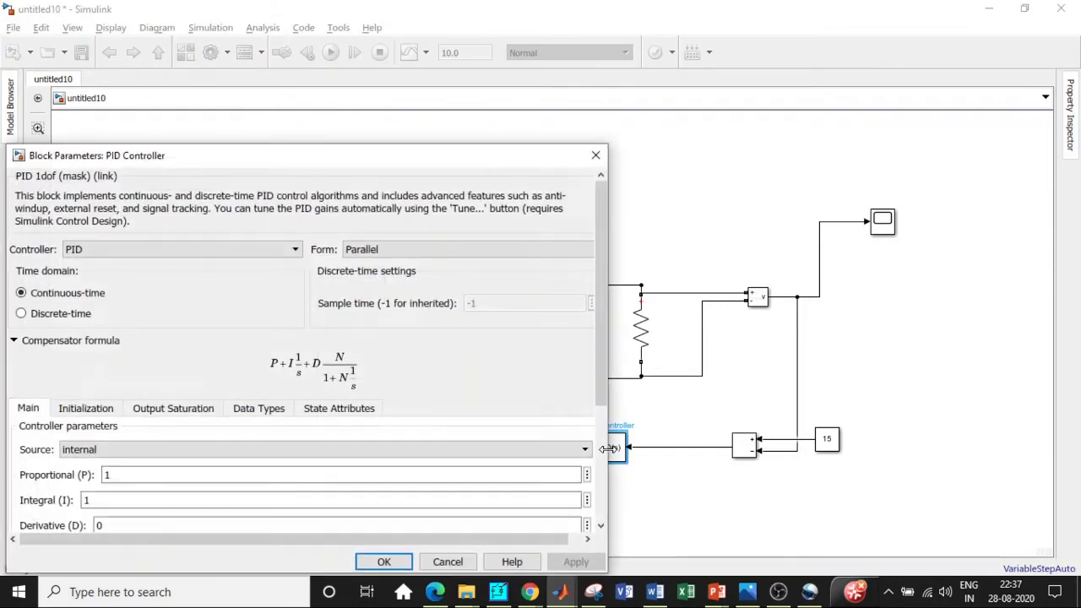
drag(513, 113, 634, 124)
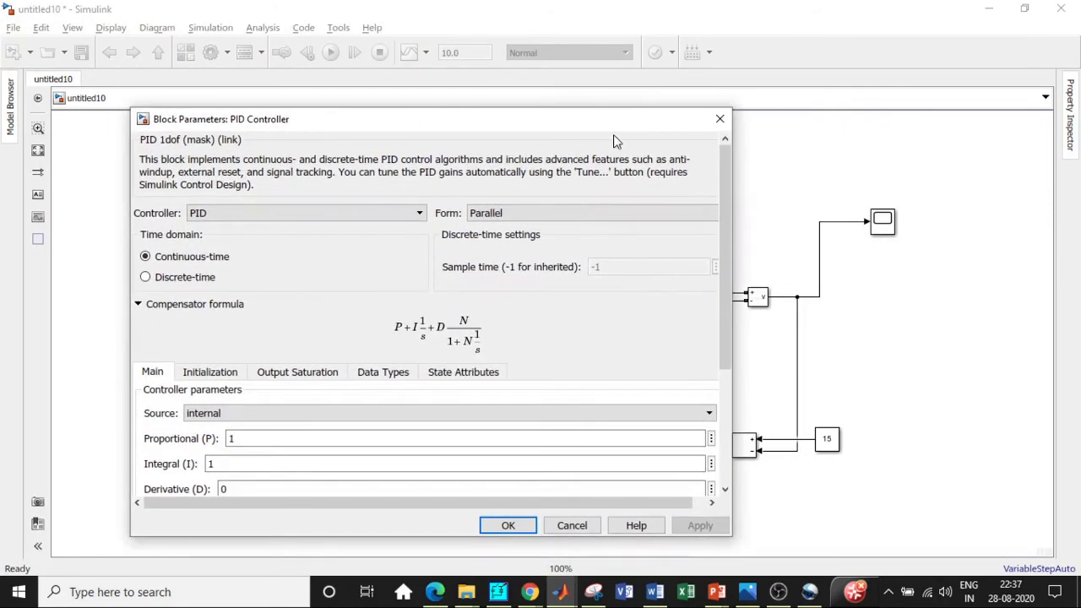
scroll(312, 422, down, 1)
double_click(247, 415)
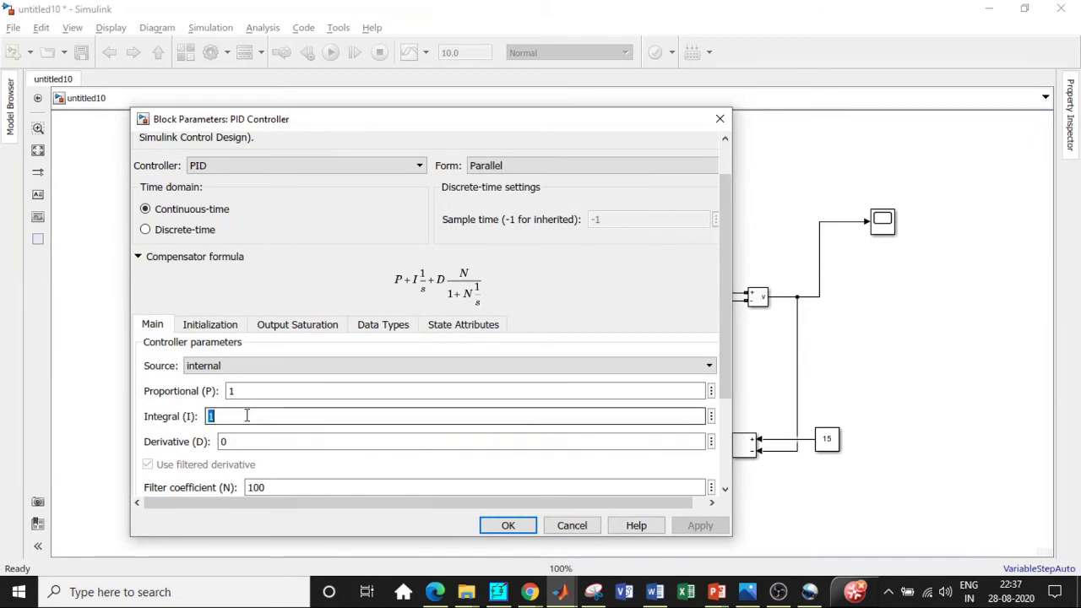
text(7)
double_click(248, 391)
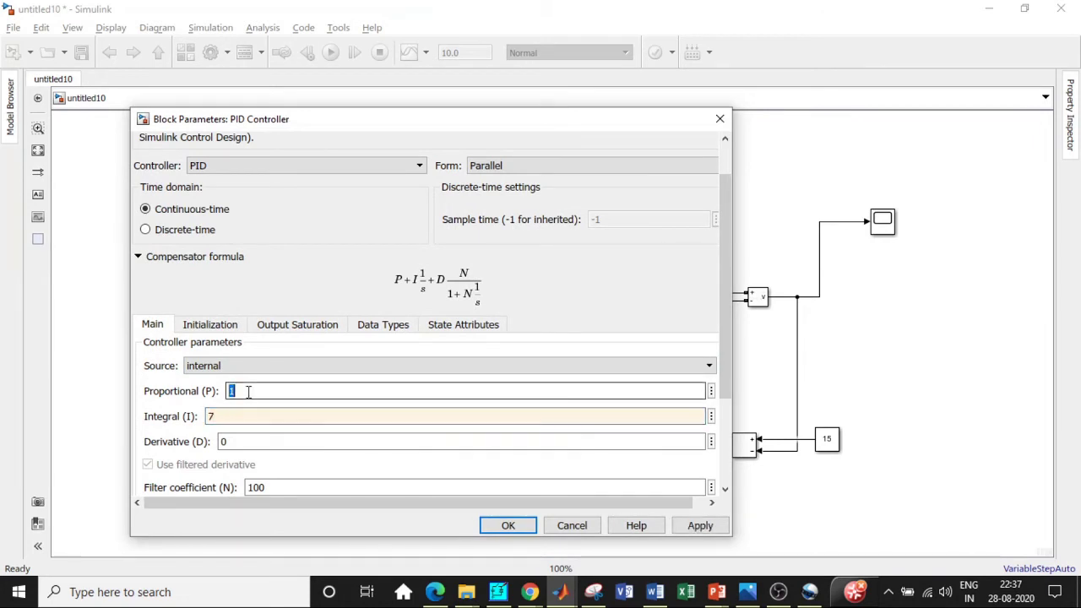
text(0)
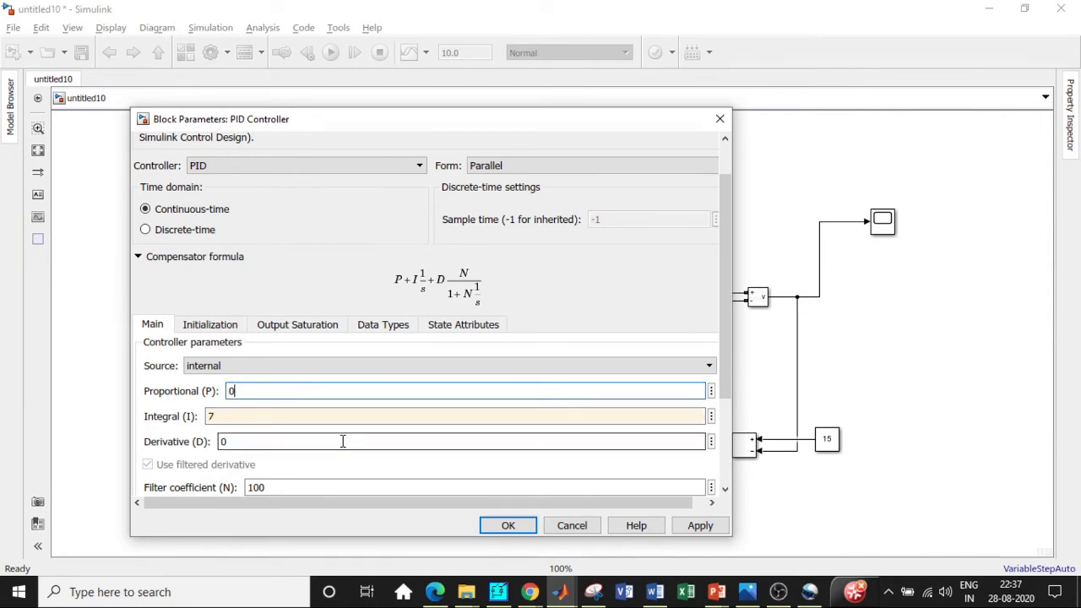
scroll(342, 441, down, 1)
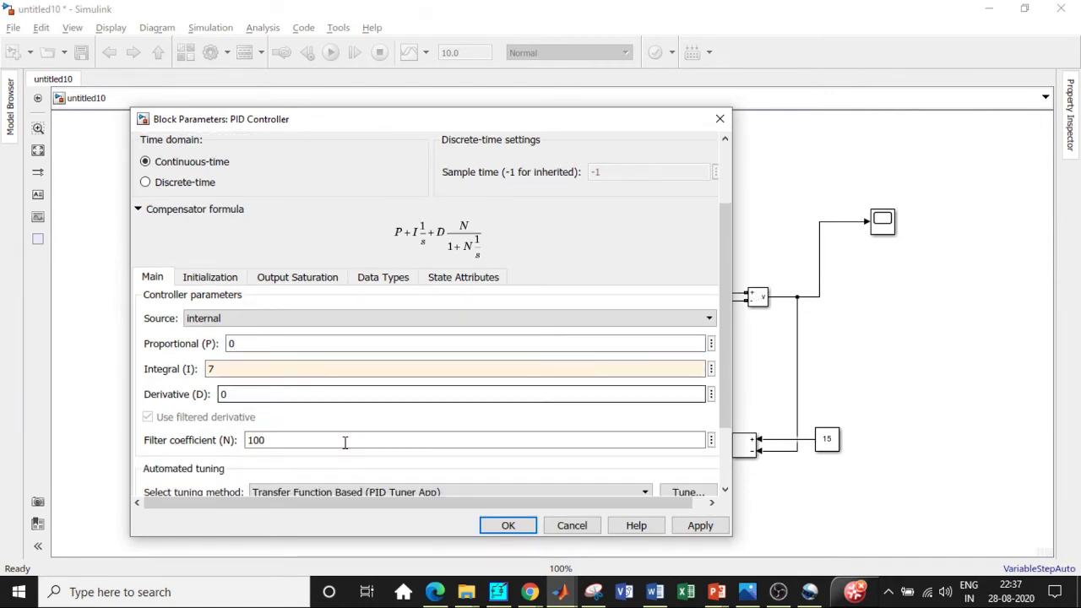
click(509, 529)
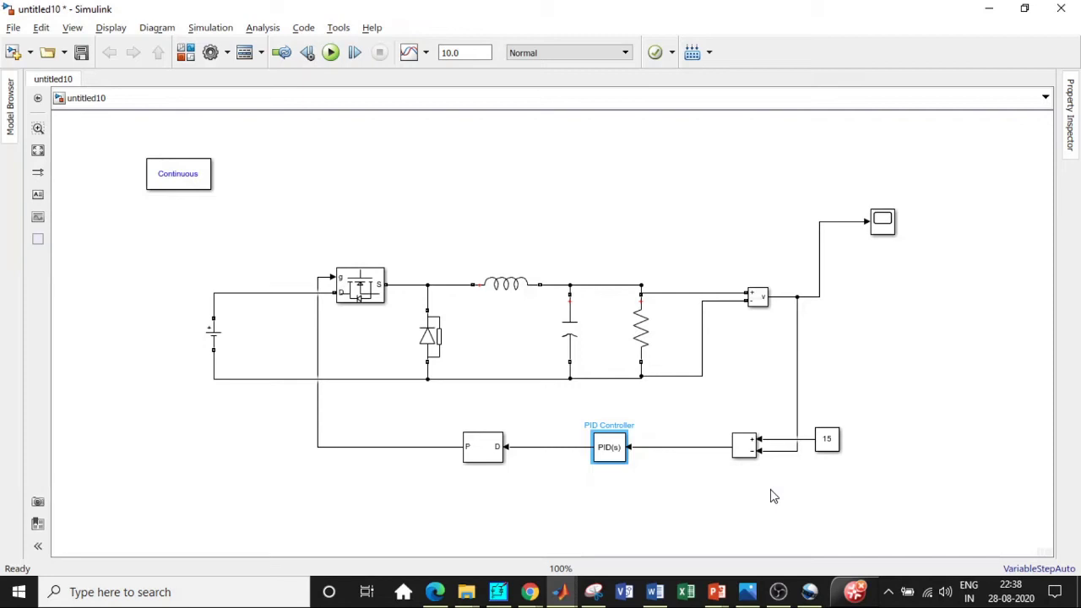
click(731, 502)
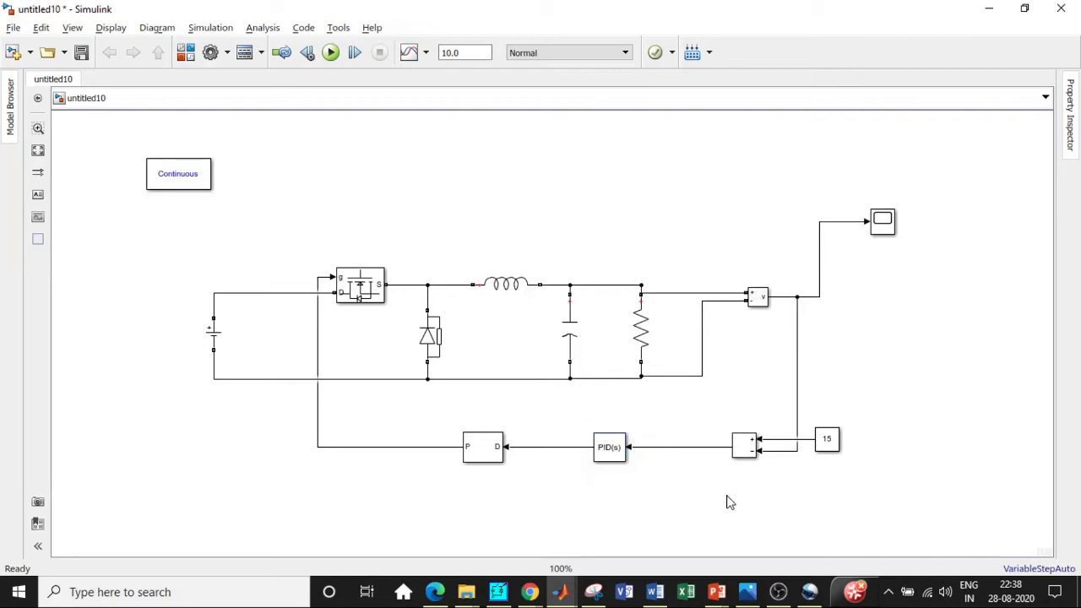
click(216, 336)
click(253, 338)
click(641, 330)
click(501, 403)
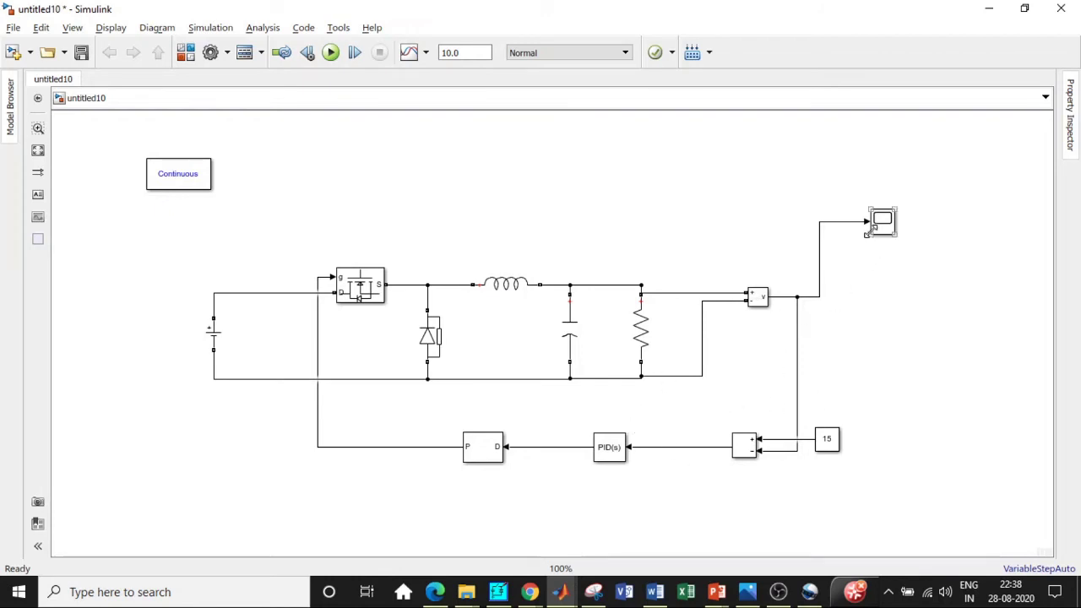
Branch the error signal and the PID output signal to the second and third inputs of the Scope.
drag(870, 229, 690, 446)
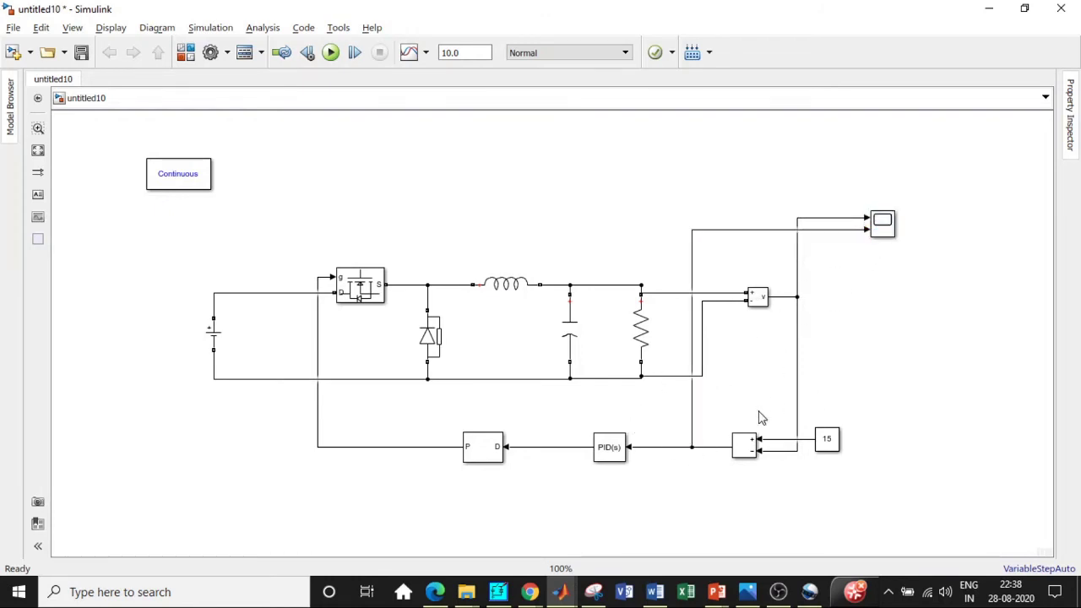
drag(869, 235, 533, 447)
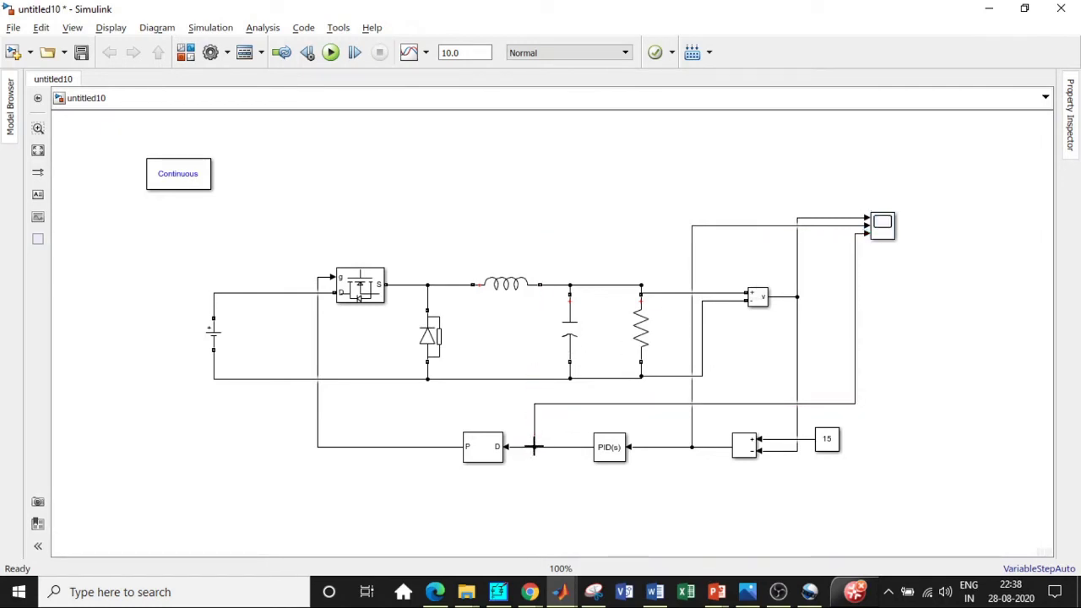
Enlarge the Scope block and branch the PWM gate signal to its fourth input.
click(874, 237)
drag(895, 240, 908, 255)
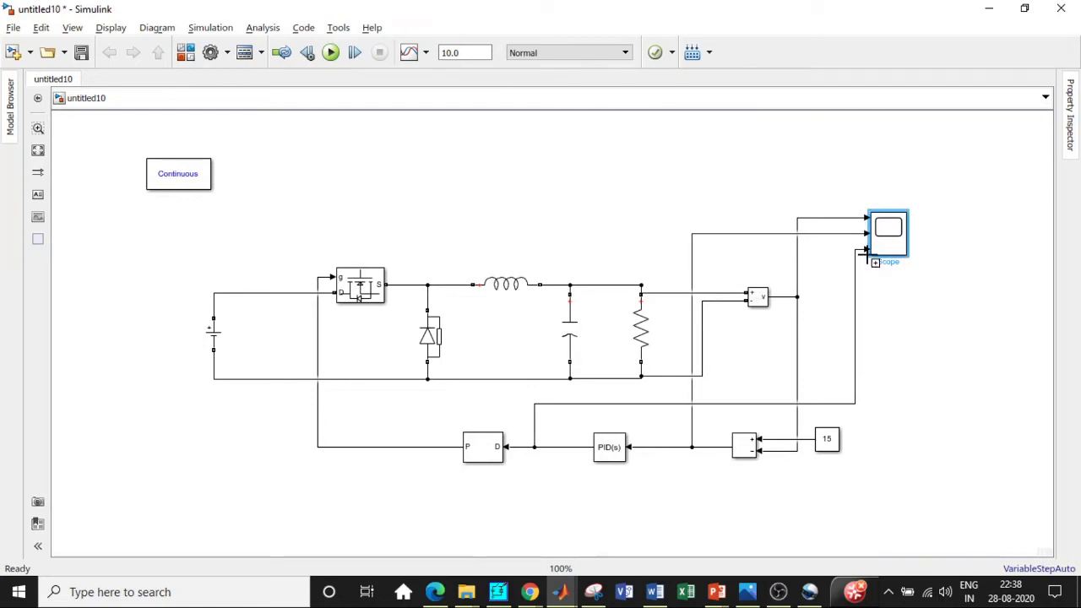
drag(876, 257, 388, 446)
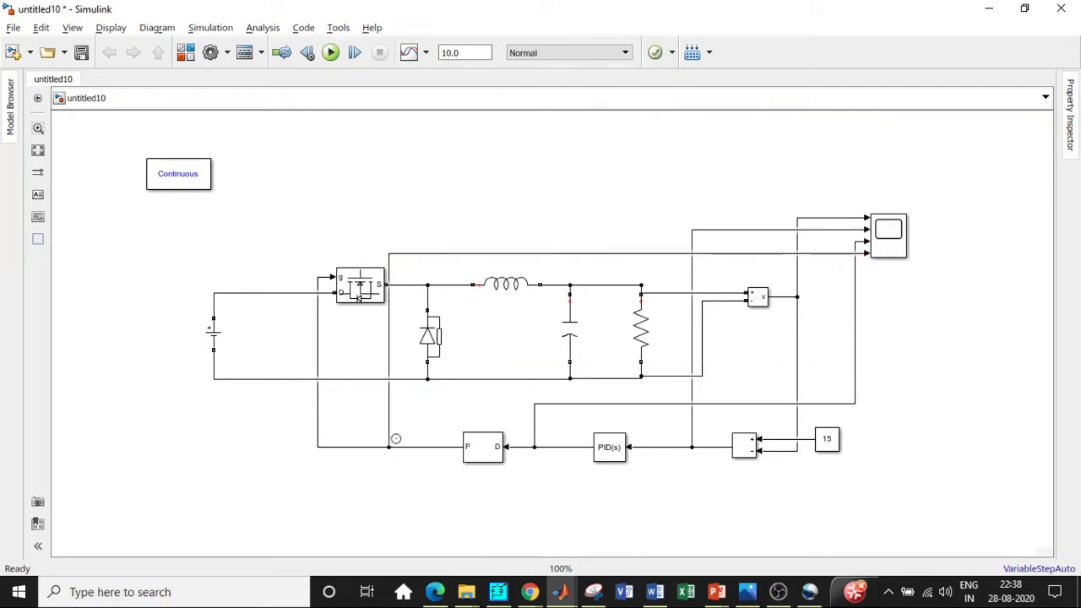
Set the simulation stop time to 1.
click(215, 337)
click(346, 203)
click(463, 52)
text(1)
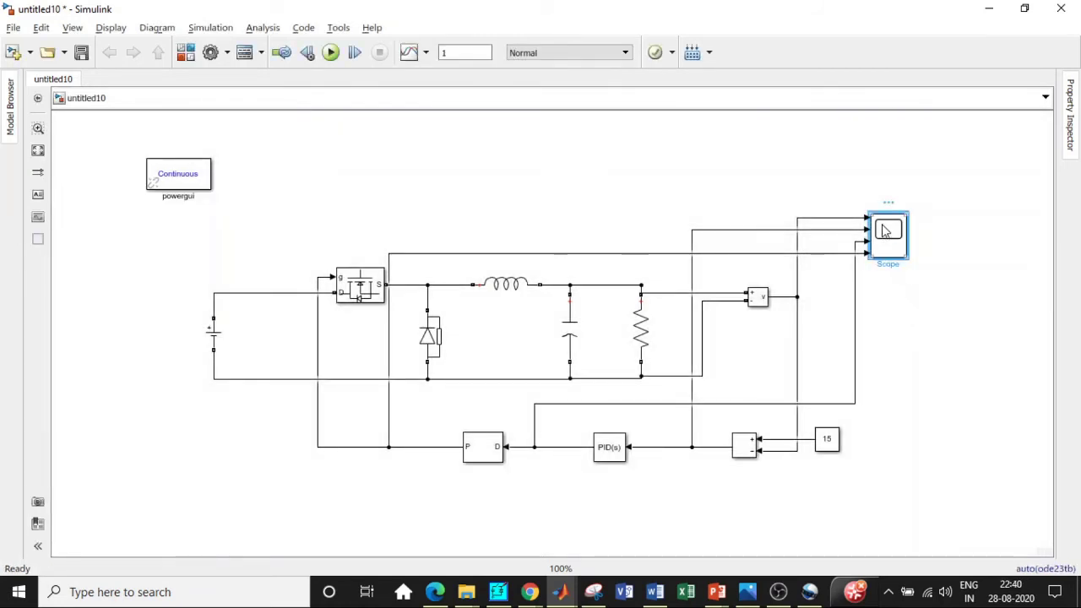
Open the Scope and examine the output voltage ripple and gate pulses at about 0.226 s.
double_click(887, 229)
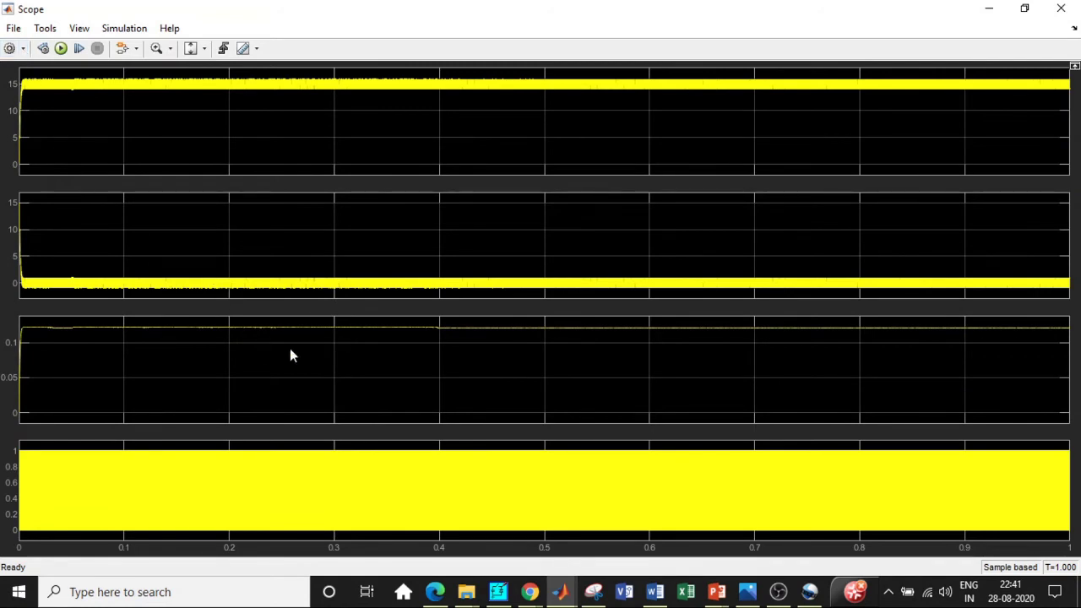
click(156, 49)
drag(287, 102, 249, 77)
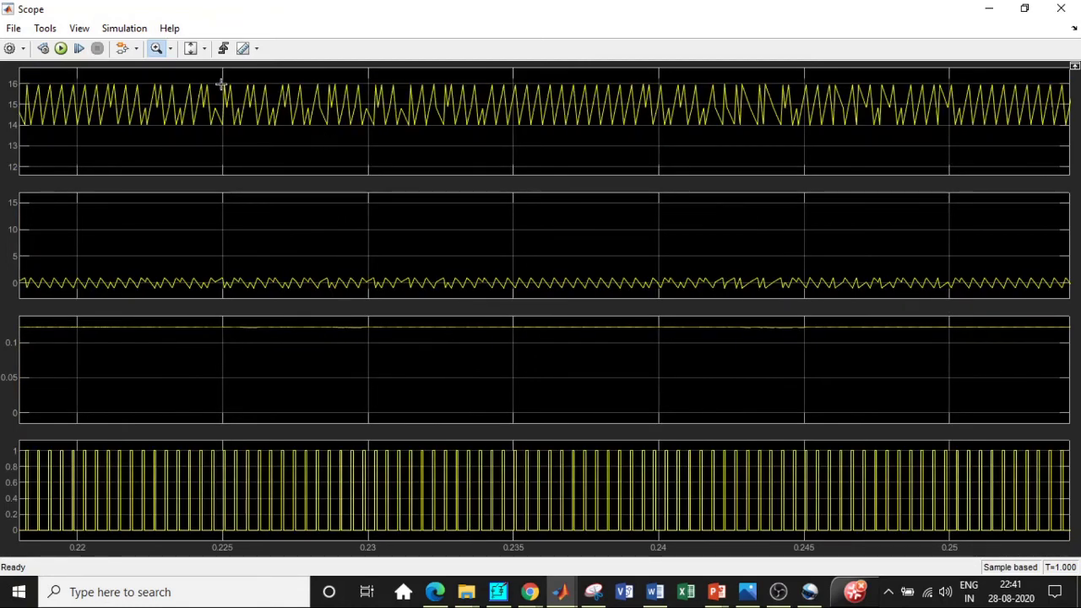
drag(324, 137, 204, 80)
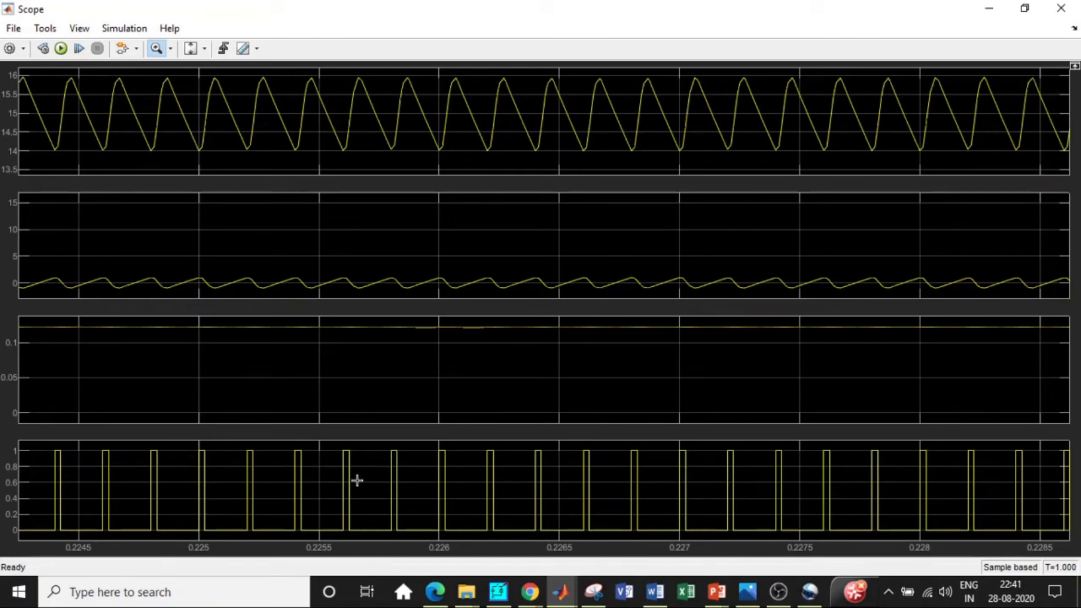
click(1060, 8)
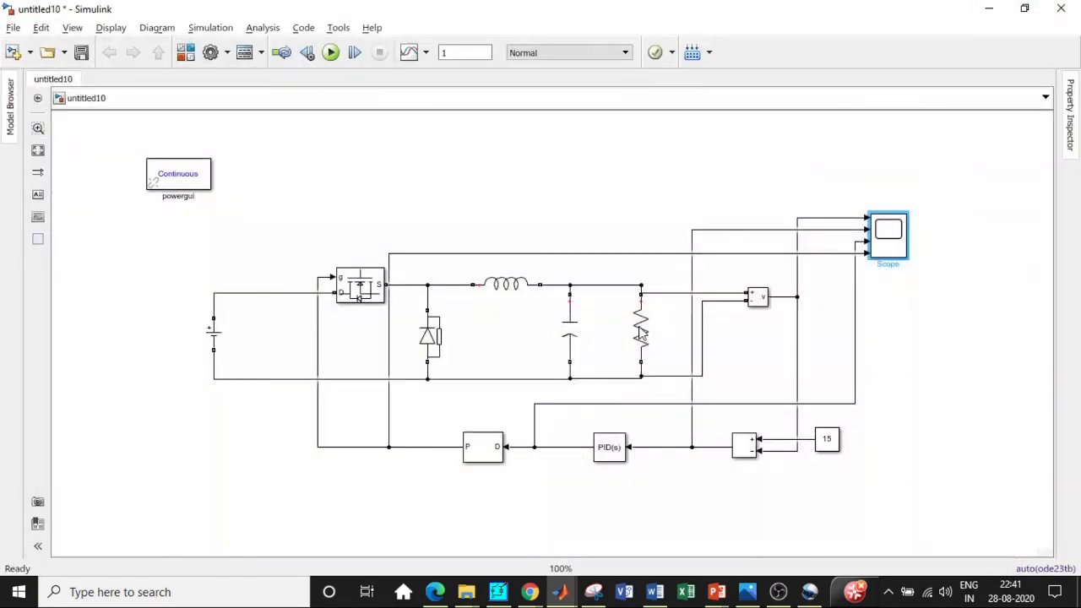
Set the PWM Generator's switching frequency to 40000 Hz.
double_click(466, 456)
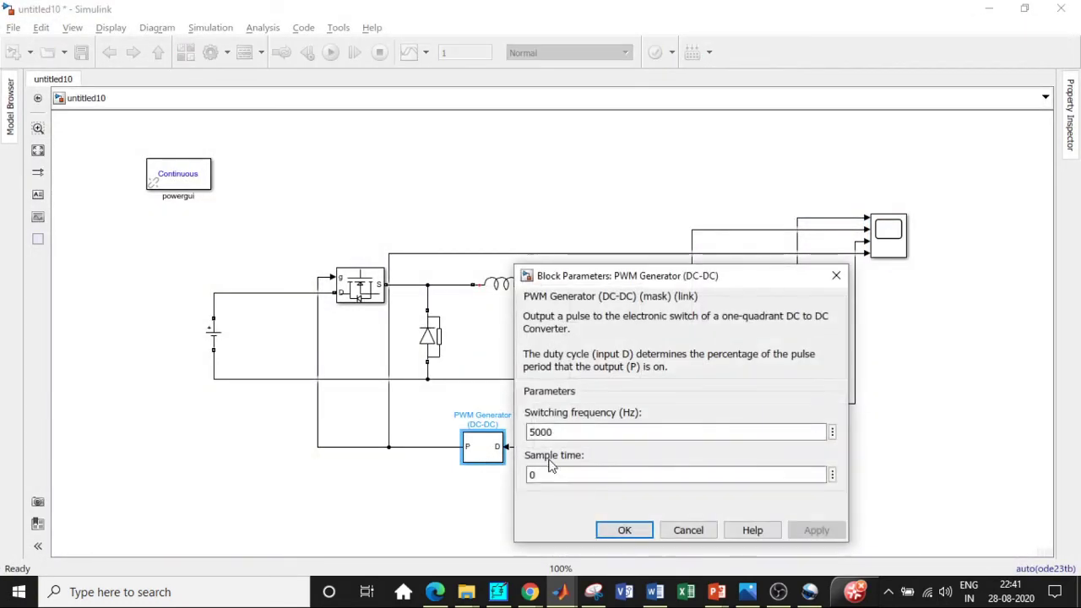
click(559, 432)
double_click(563, 432)
text(40000)
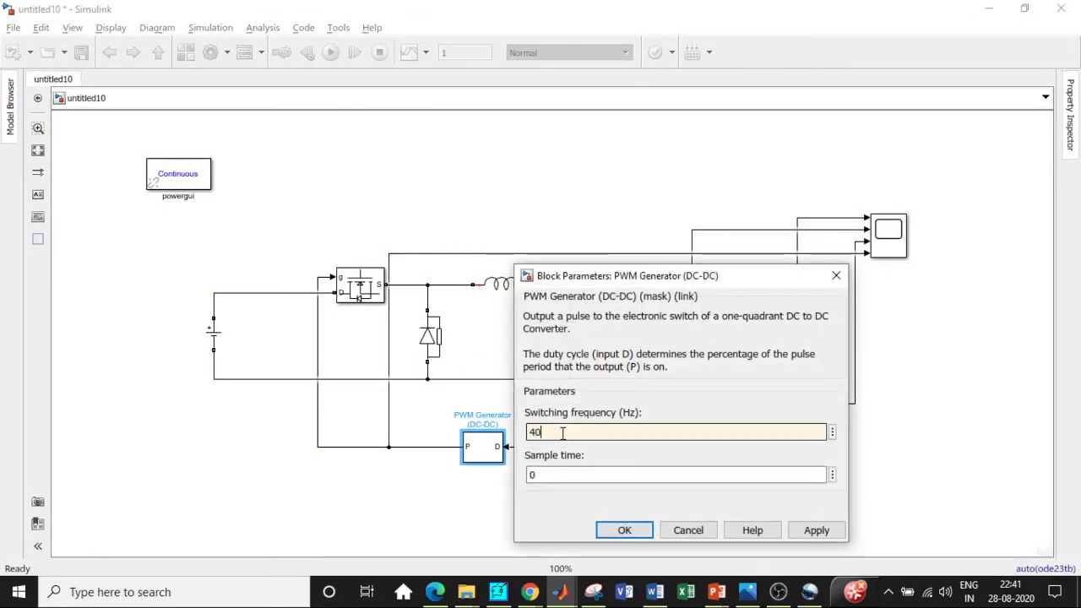
click(625, 530)
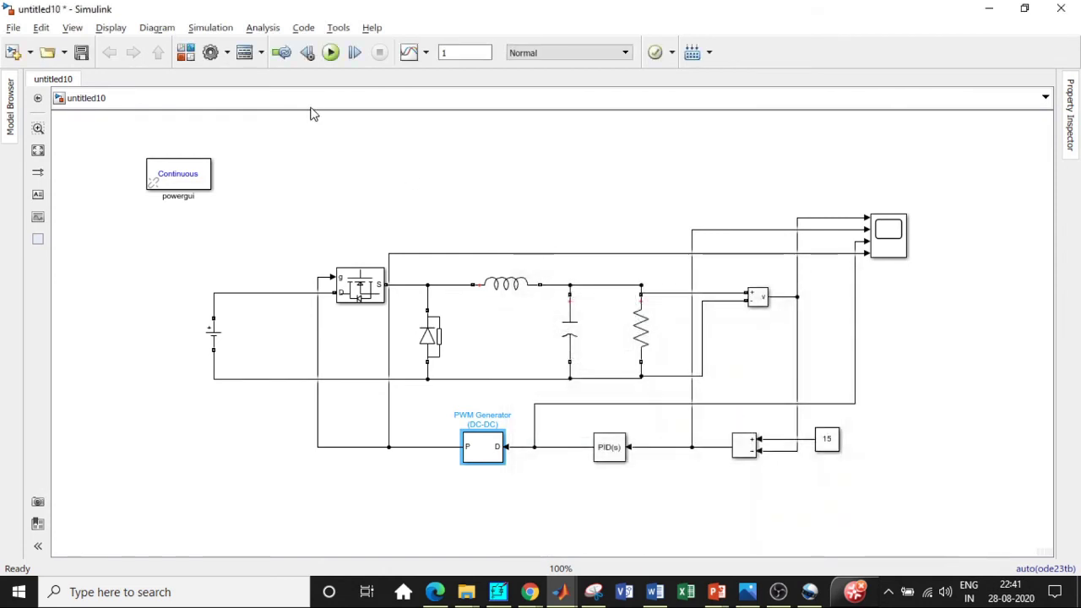
Run the simulation and examine the output voltage ripple in the Scope at about 0.202 s.
click(330, 52)
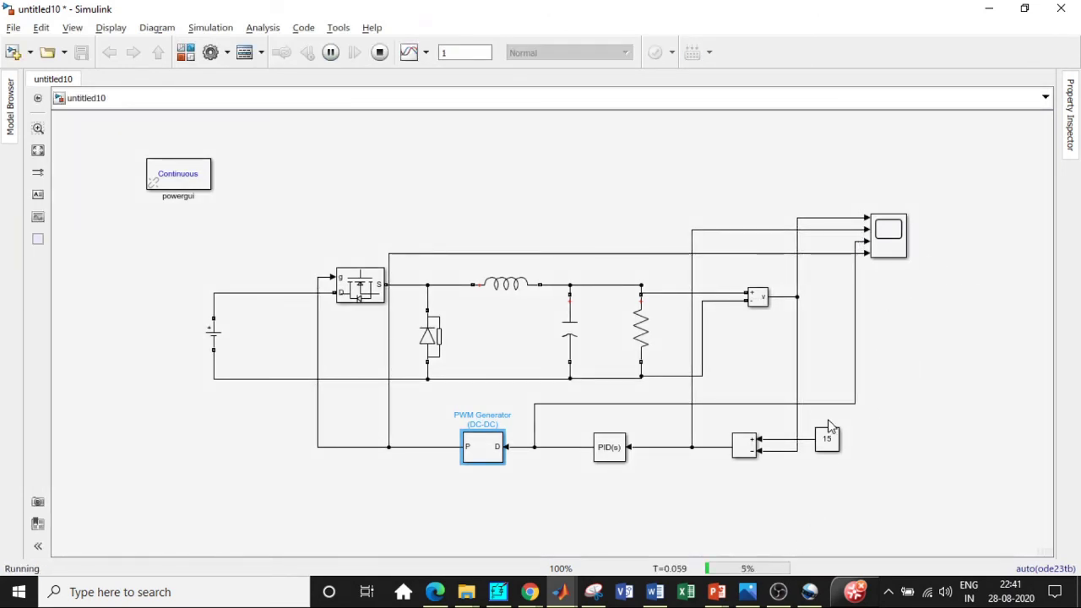
click(889, 237)
double_click(888, 236)
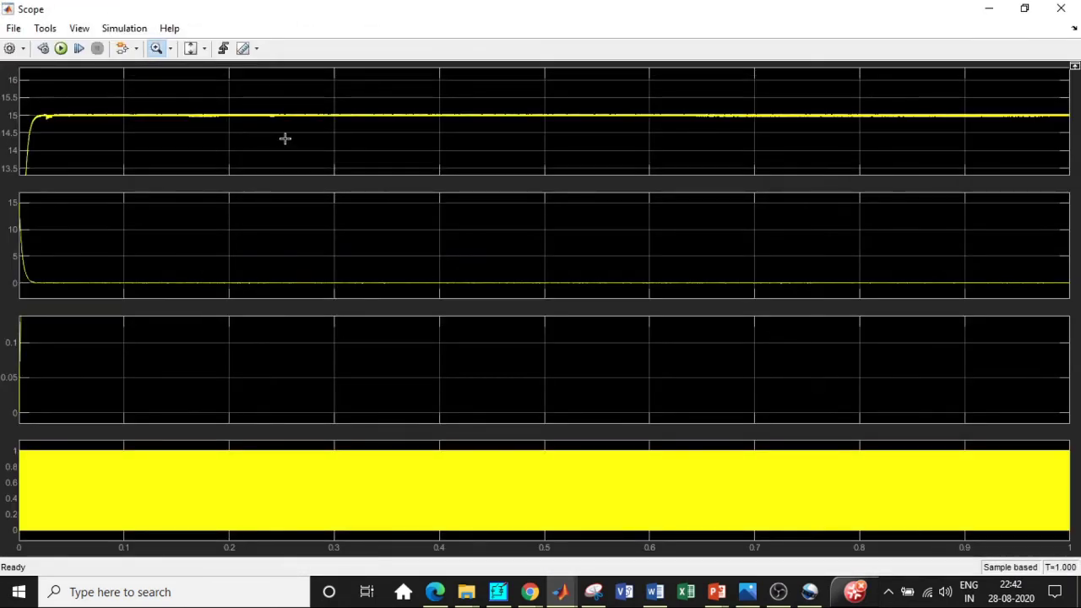
drag(285, 137, 217, 103)
drag(336, 133, 217, 98)
drag(402, 157, 205, 103)
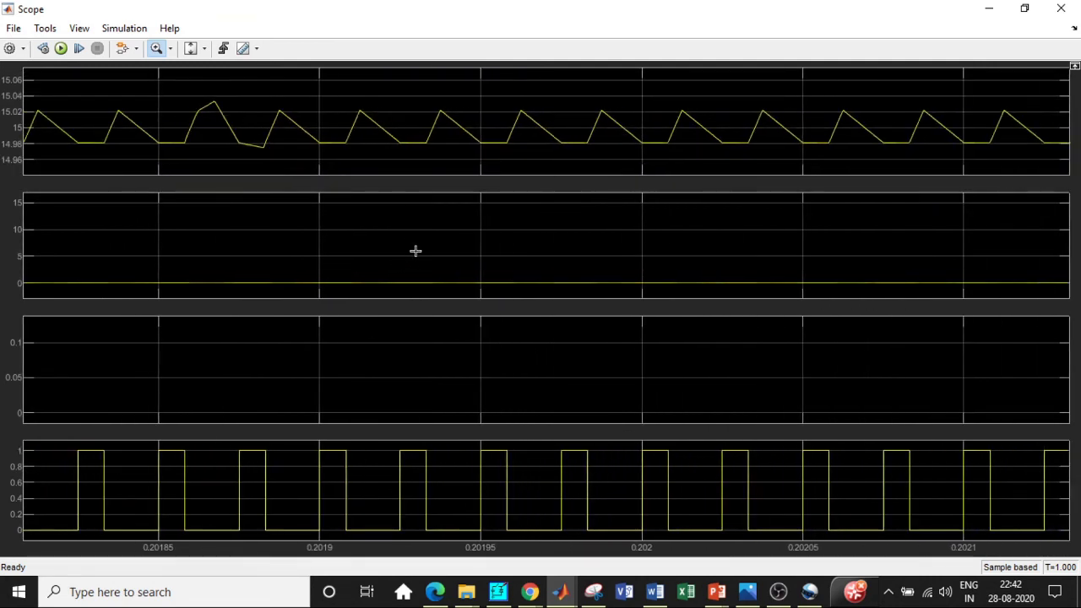
click(1060, 8)
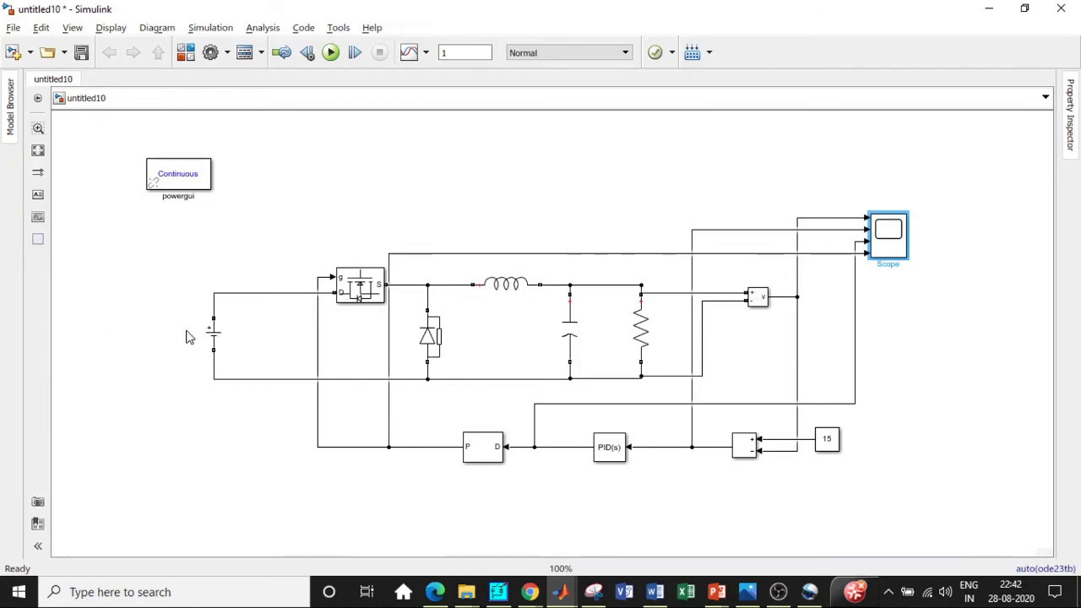
Set the DC Voltage Source's amplitude to 30 V.
double_click(213, 333)
double_click(299, 333)
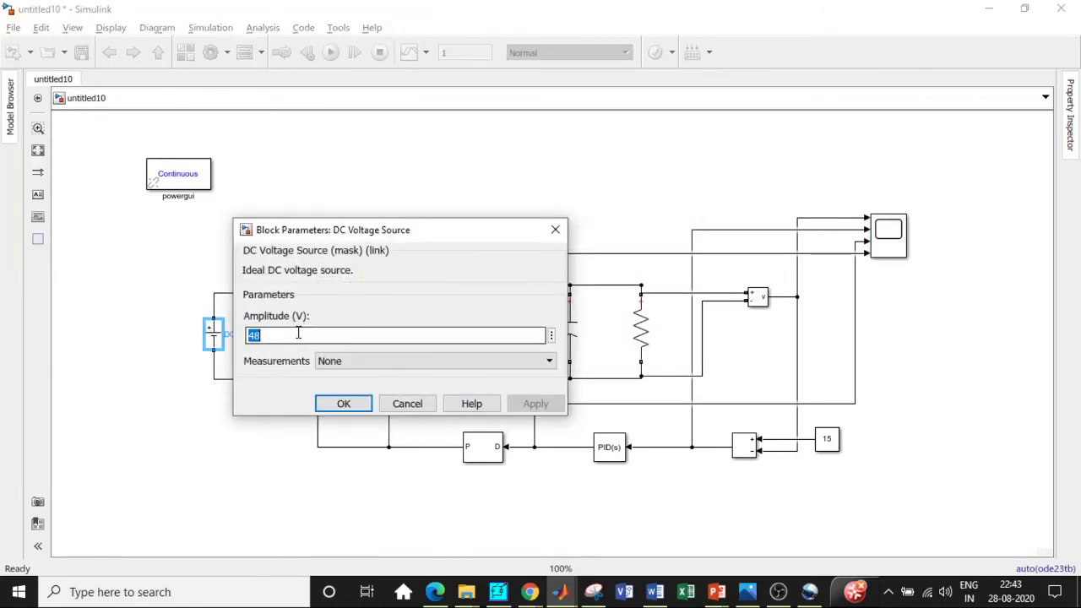
text(30)
click(344, 404)
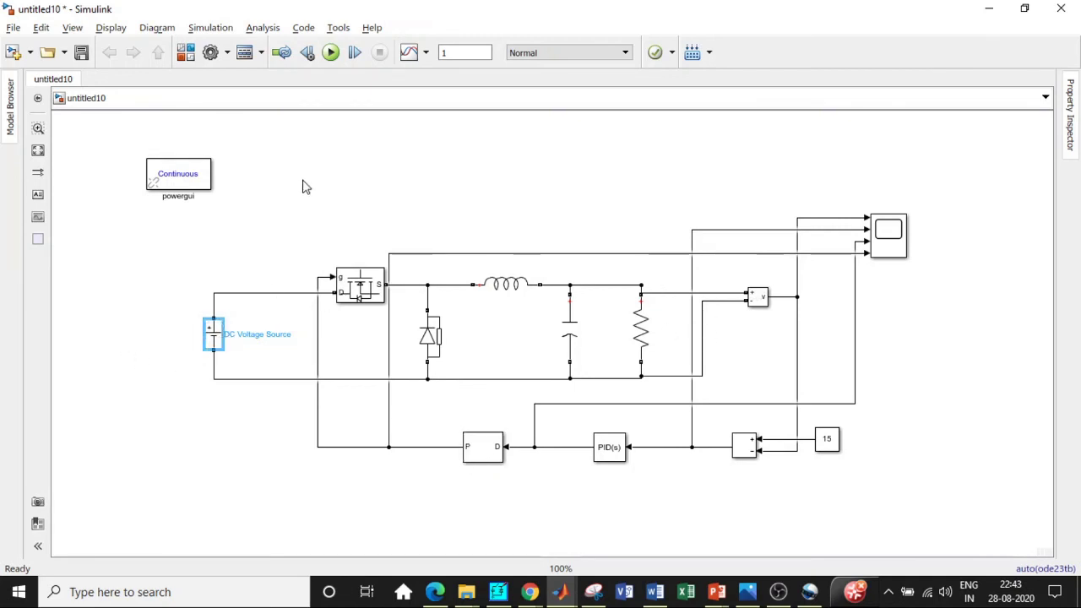
Rerun the simulation and examine the output voltage ripple in the Scope at about 0.3654 s.
click(330, 52)
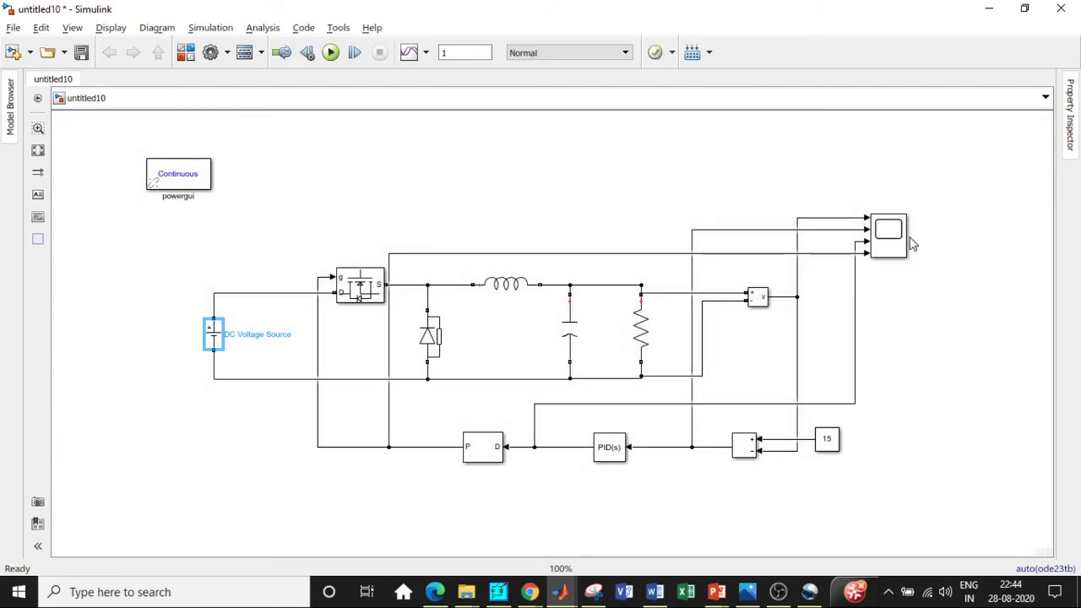
click(888, 233)
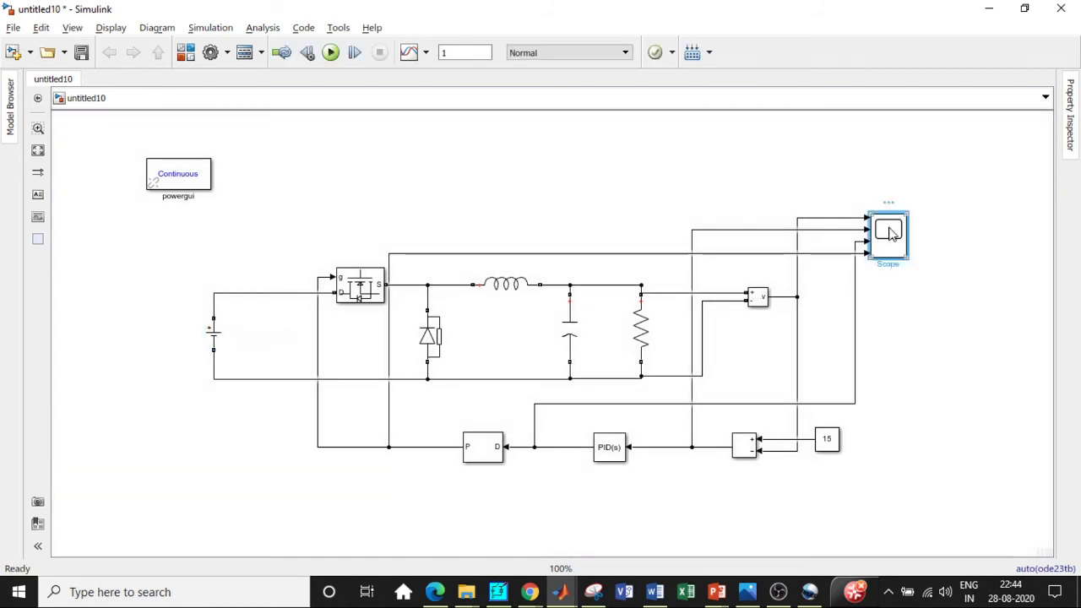
double_click(889, 233)
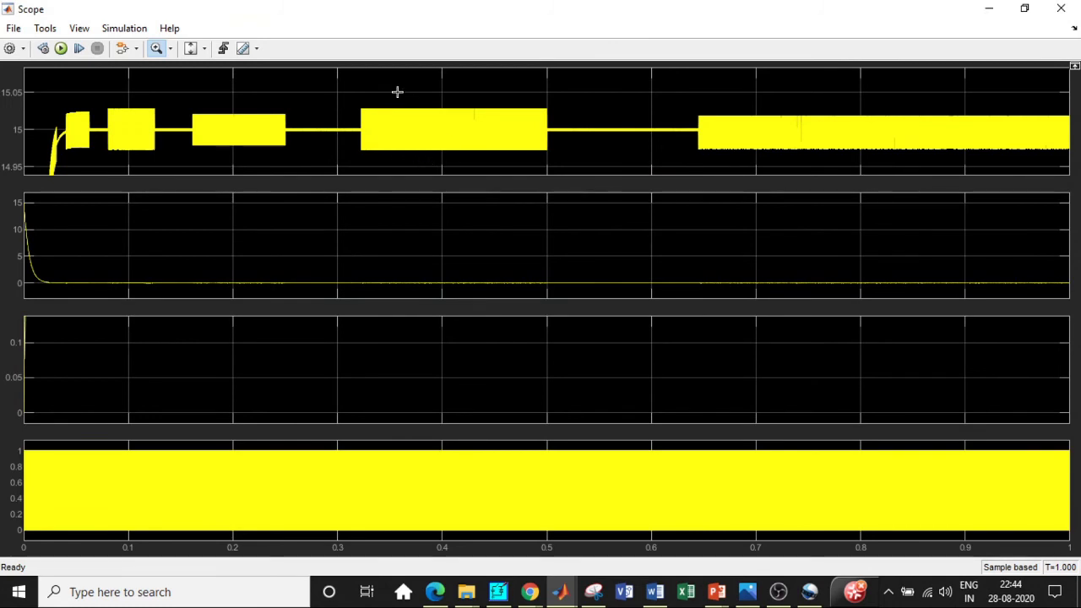
drag(455, 164, 385, 100)
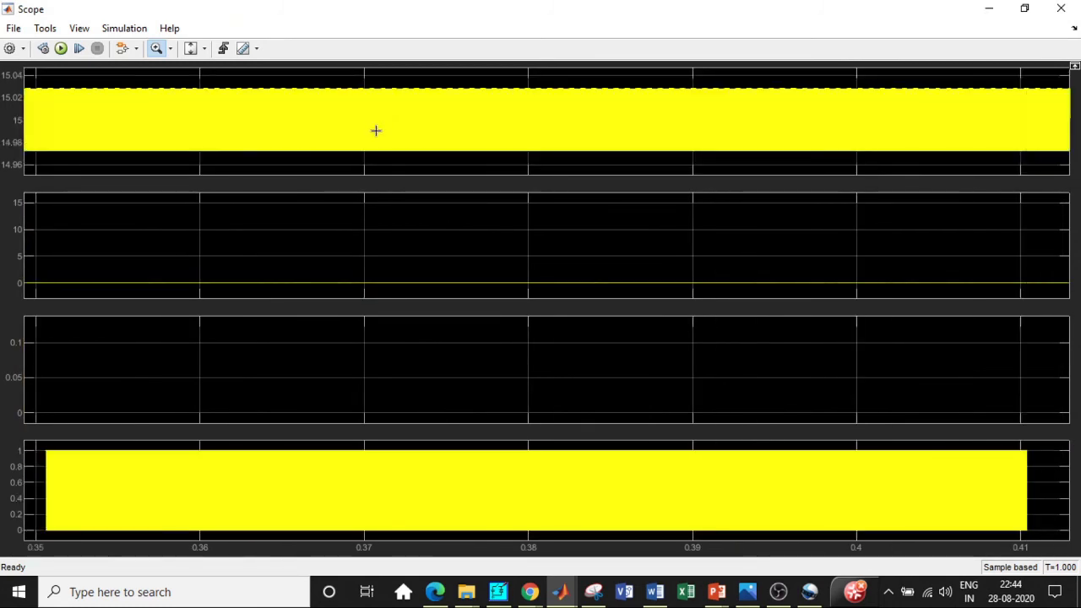
drag(362, 152, 279, 82)
drag(321, 169, 230, 80)
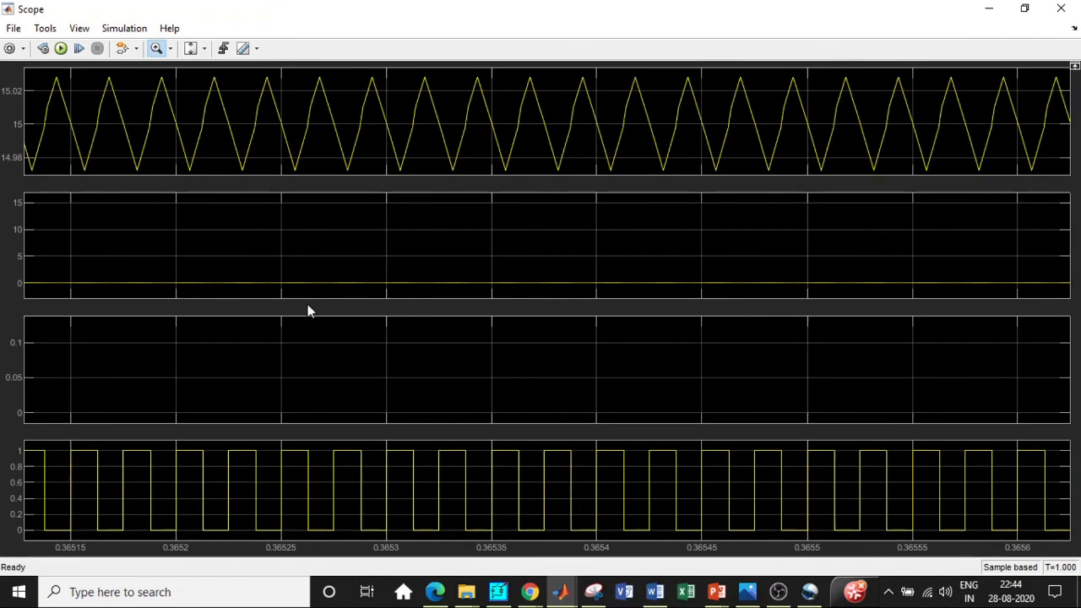
Examine the error signal's ripple in the Scope's second plot at about 0.36525 s with a vertical zoom.
drag(306, 288, 264, 274)
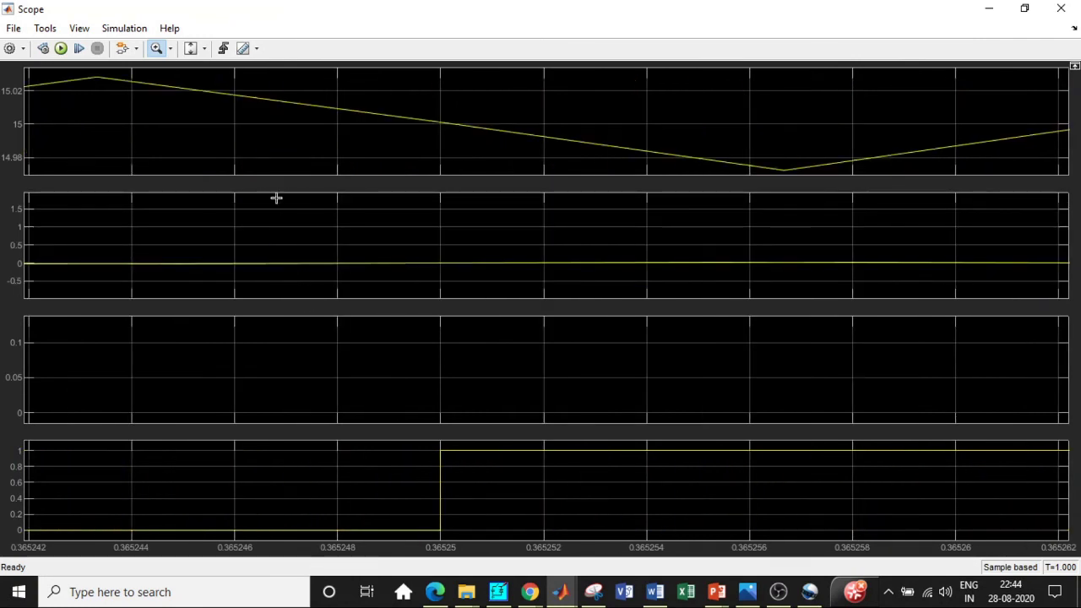
click(170, 49)
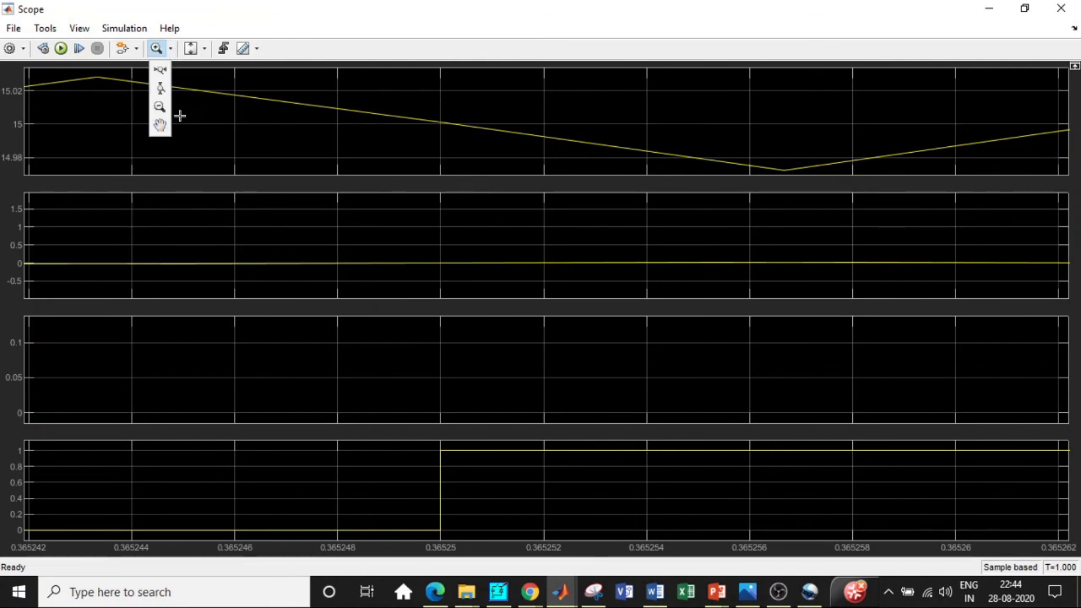
click(160, 88)
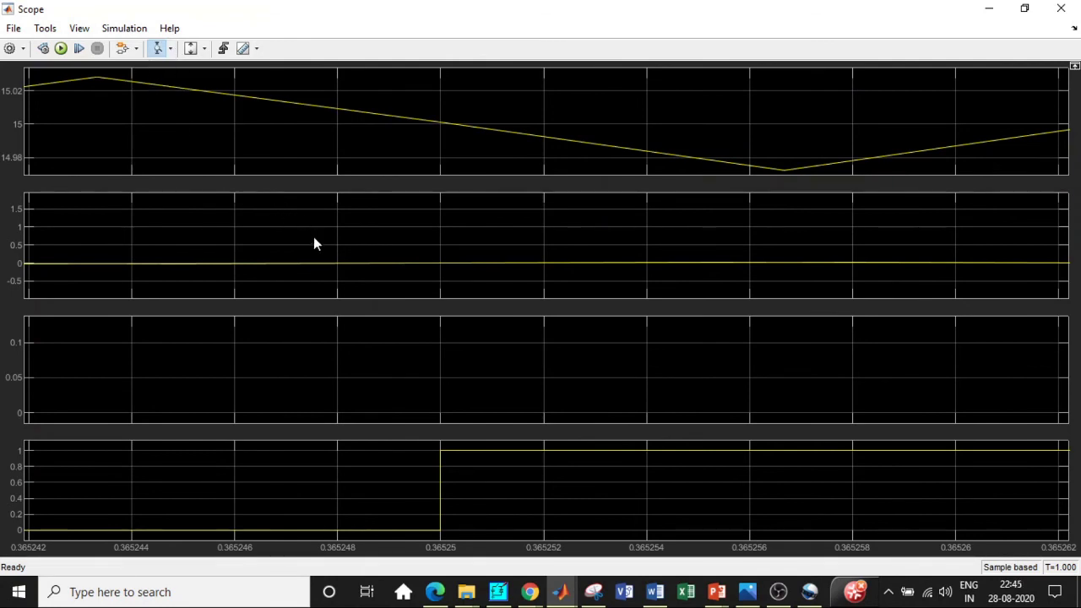
right_click(292, 221)
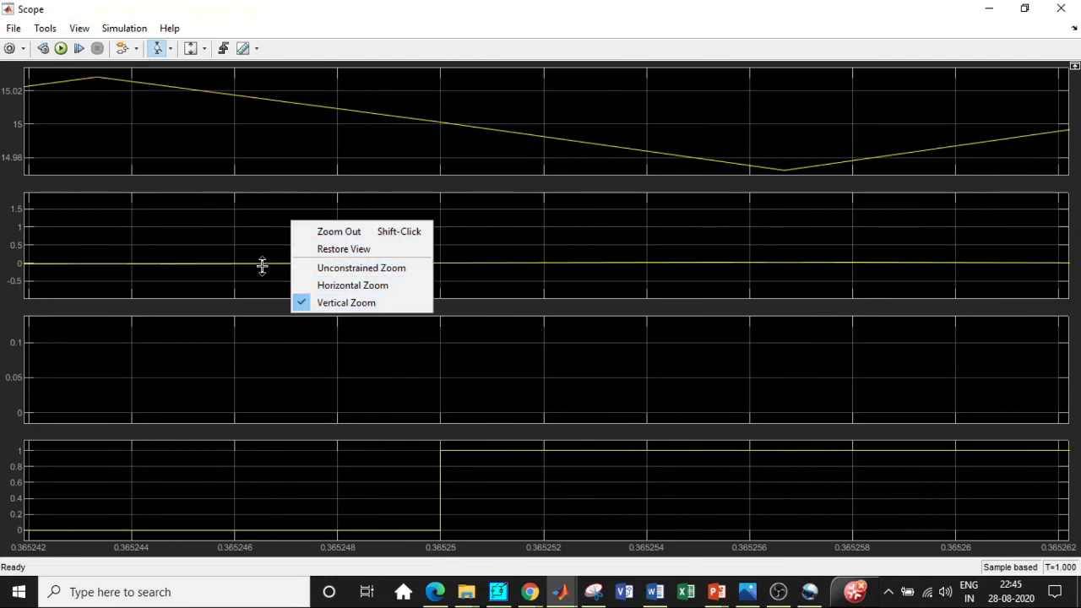
drag(261, 269, 279, 244)
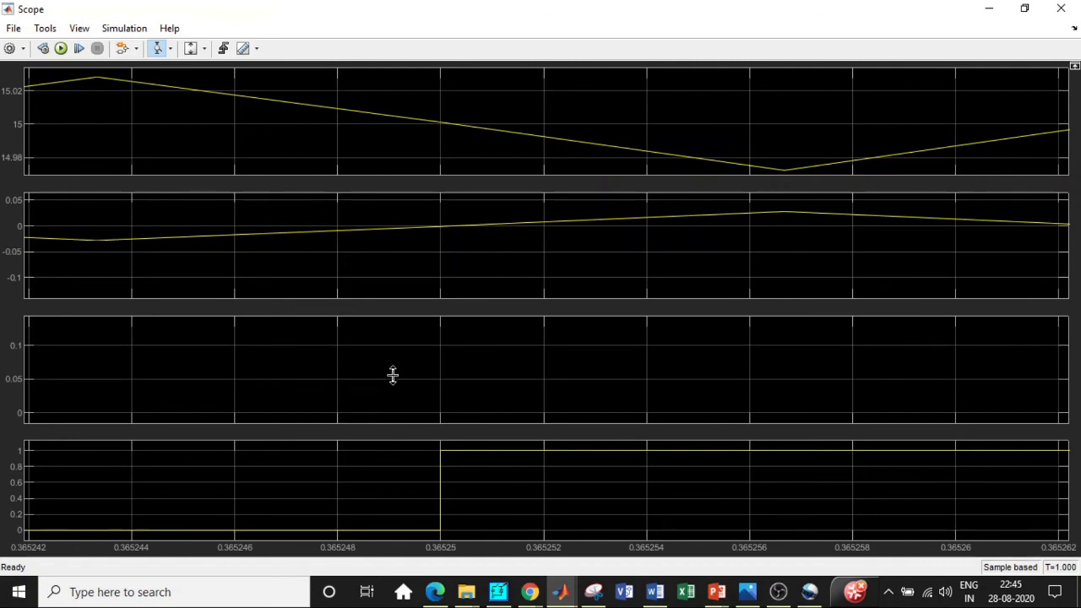
Restore the full time range, compare the output and error ripple with the PWM pulses at about 0.3354 s, and close the Scope.
right_click(569, 488)
click(578, 509)
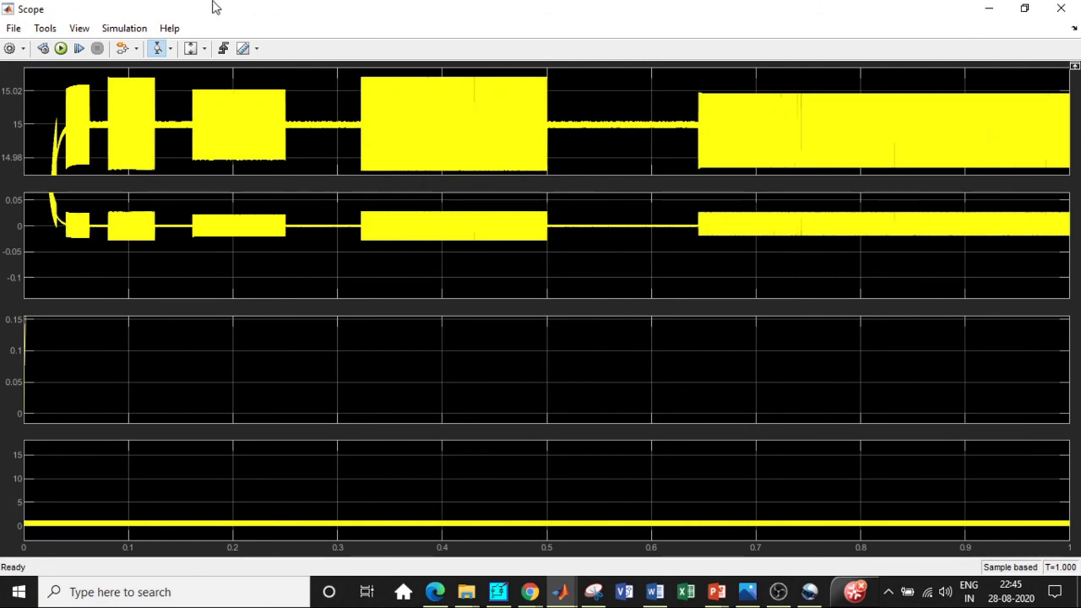
click(170, 48)
click(161, 74)
drag(391, 535, 292, 468)
drag(413, 516, 283, 450)
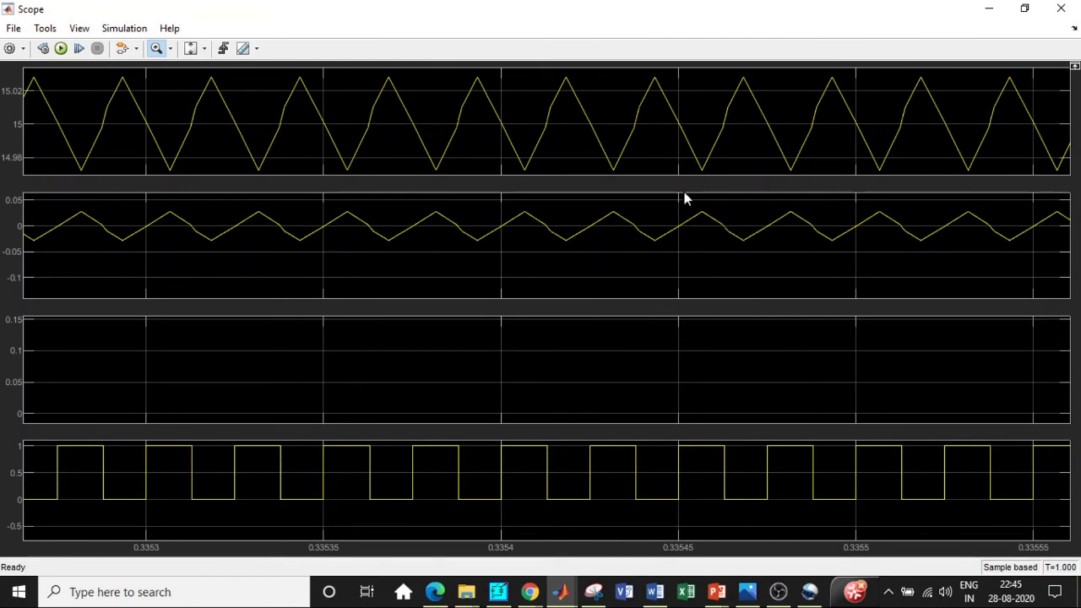
click(1061, 8)
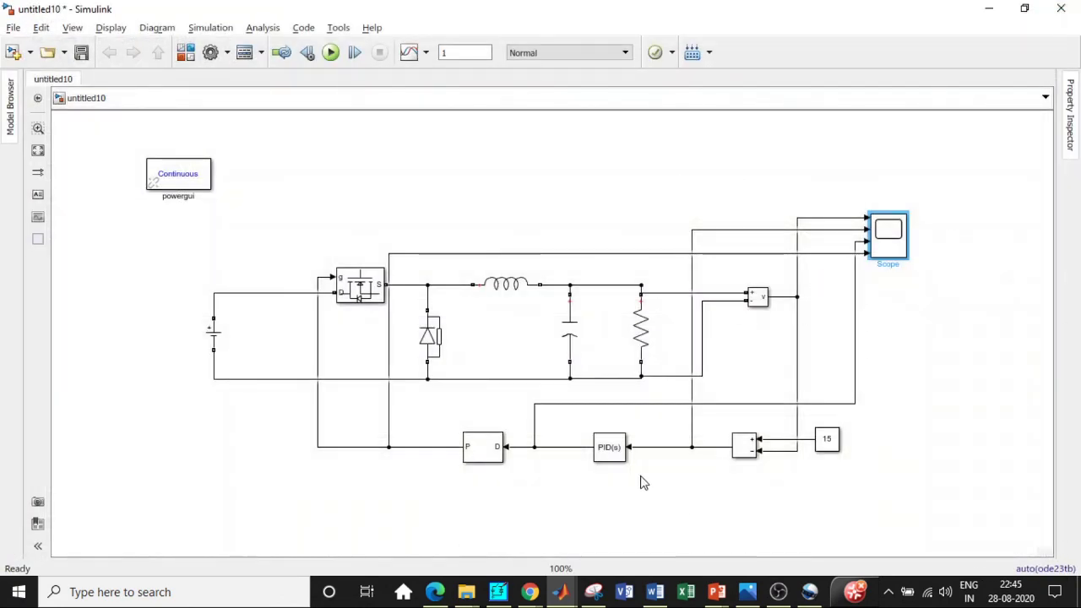
Review the DC Voltage Source's amplitude and the reference Constant's value, leaving both parameter dialogs without changes.
click(215, 336)
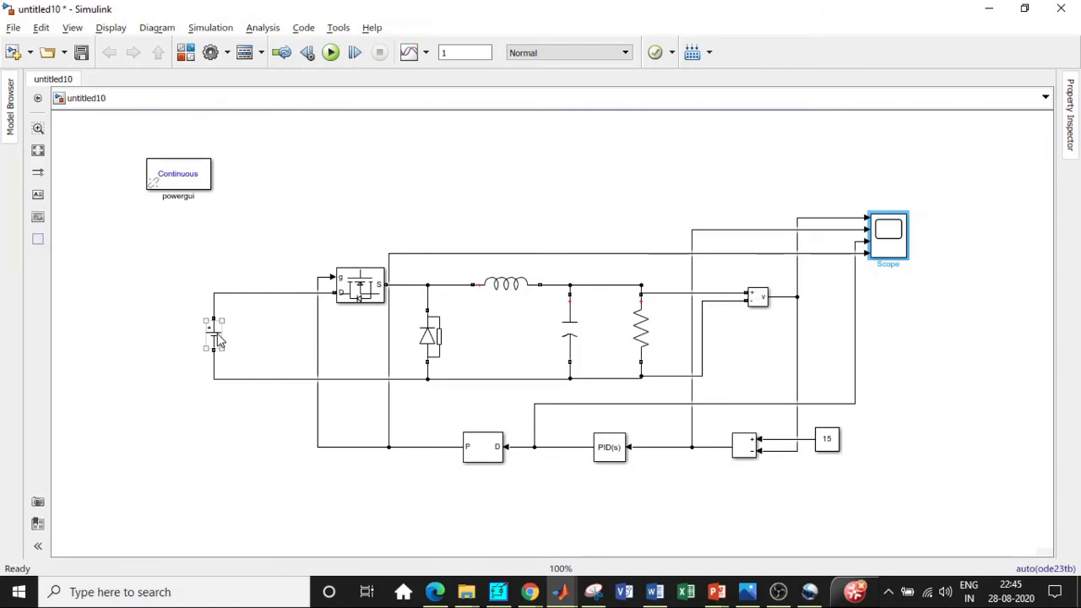
double_click(216, 337)
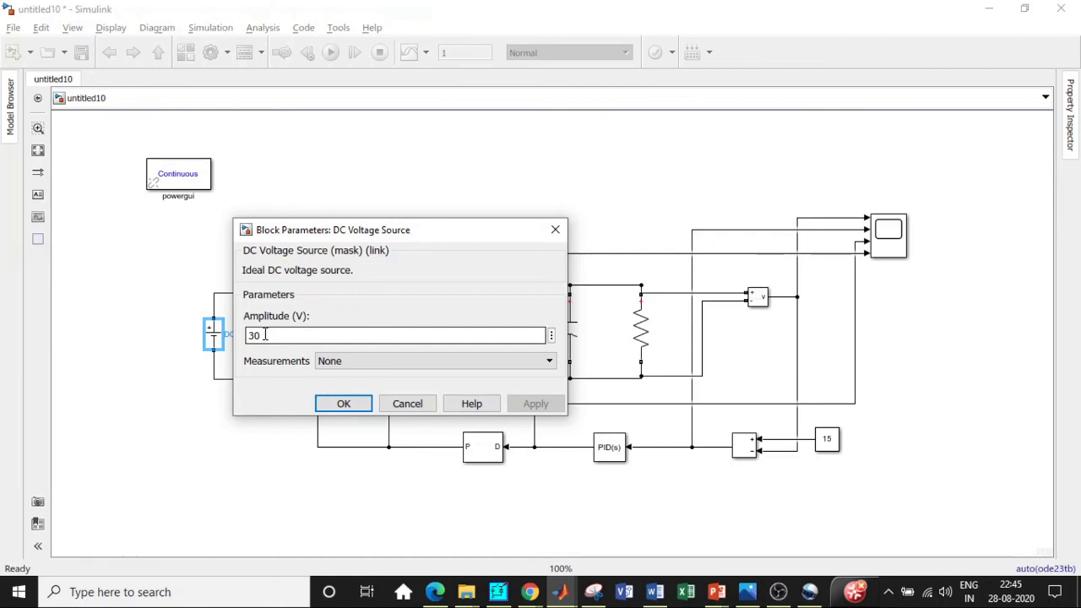
click(555, 230)
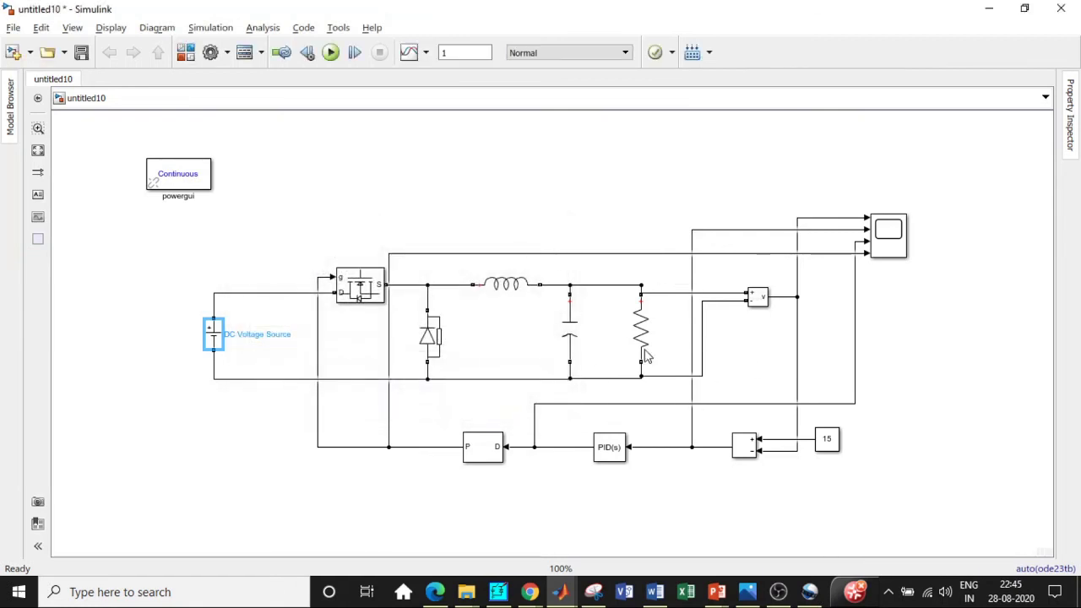
double_click(827, 441)
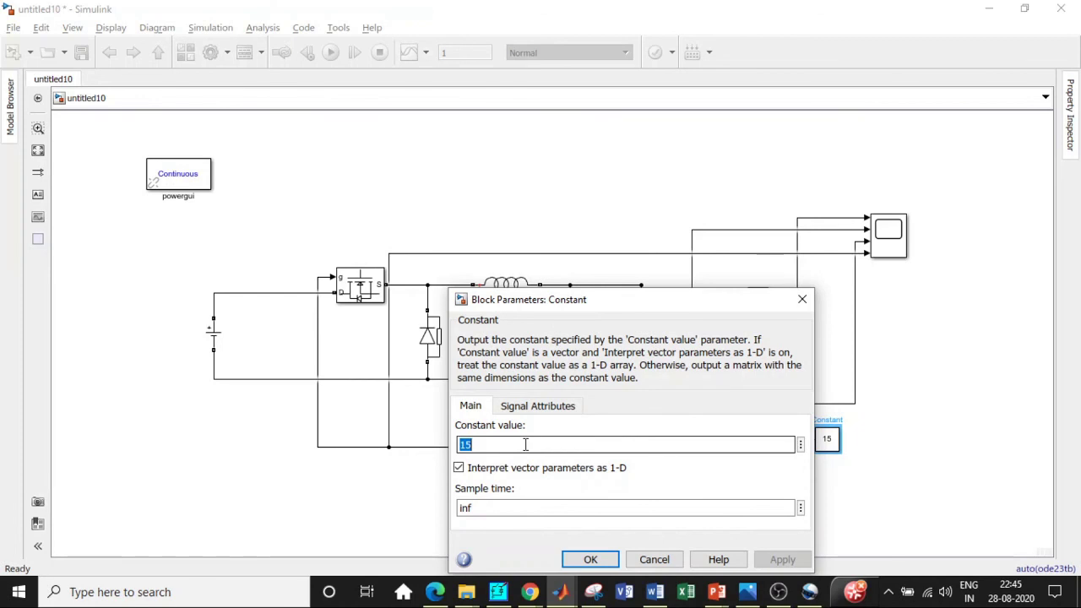
click(801, 300)
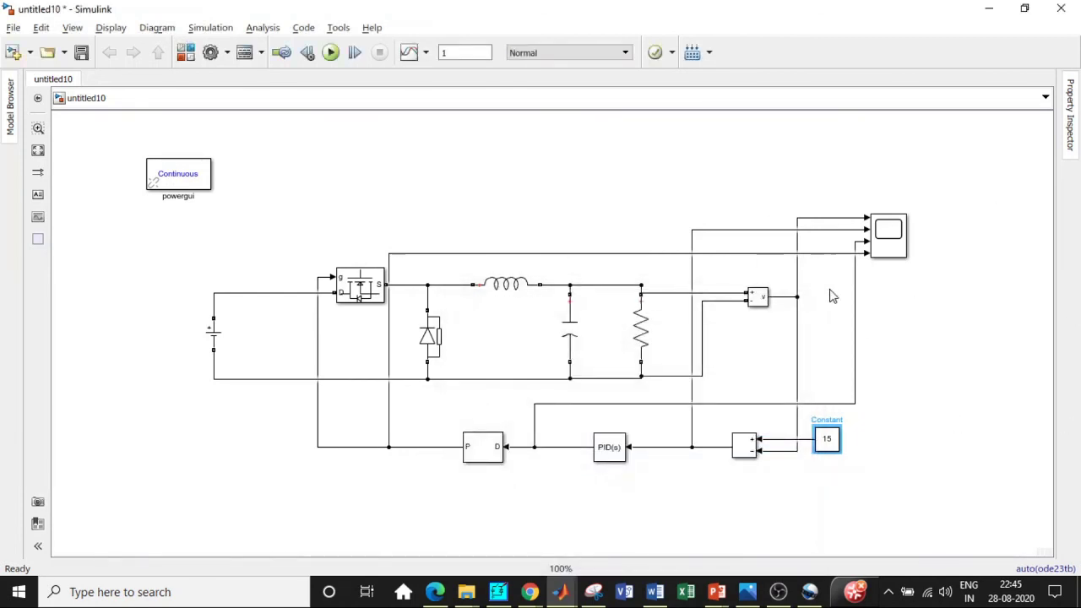